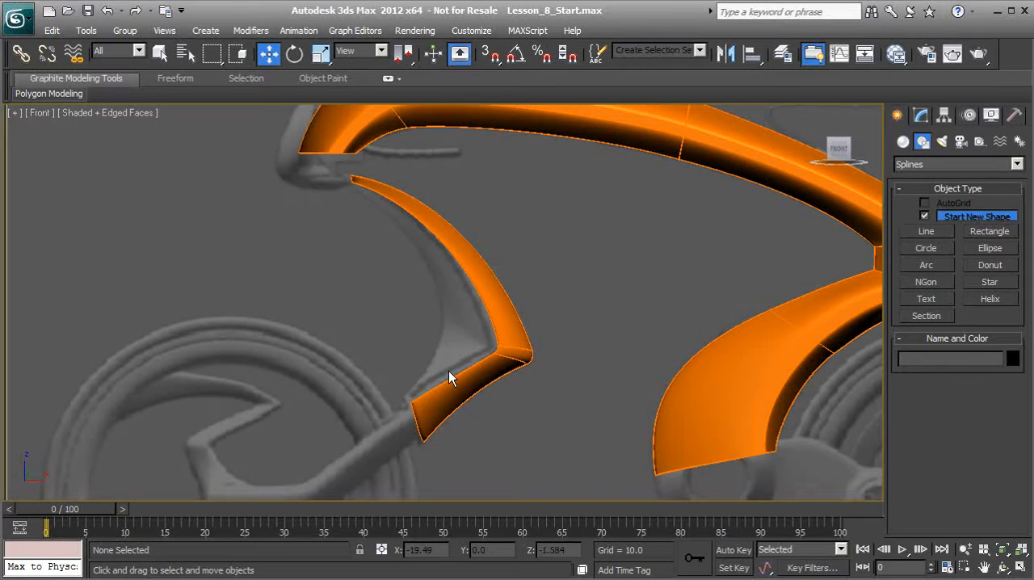
# Draw a closed five-vertex line around the grey recessed panel beside the curved orange trim in the Front view.
pyautogui.scroll(2, 436, 323)
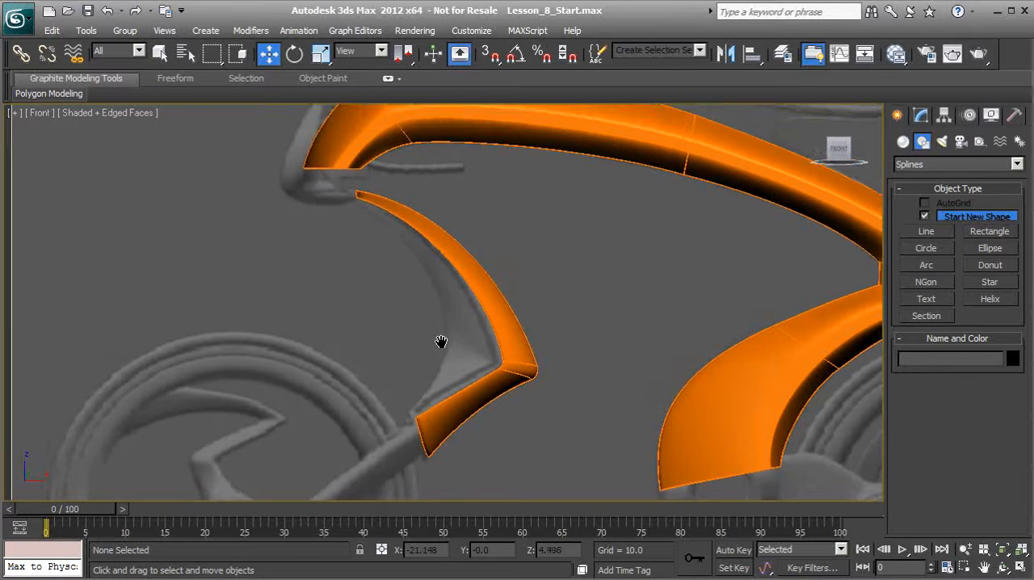
pyautogui.click(926, 231)
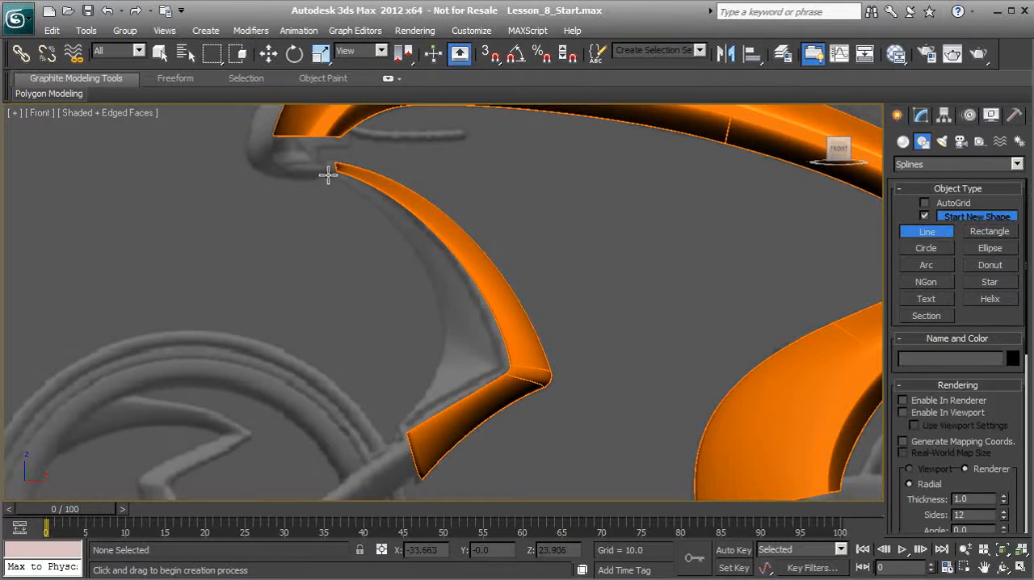
pyautogui.scroll(3, 339, 180)
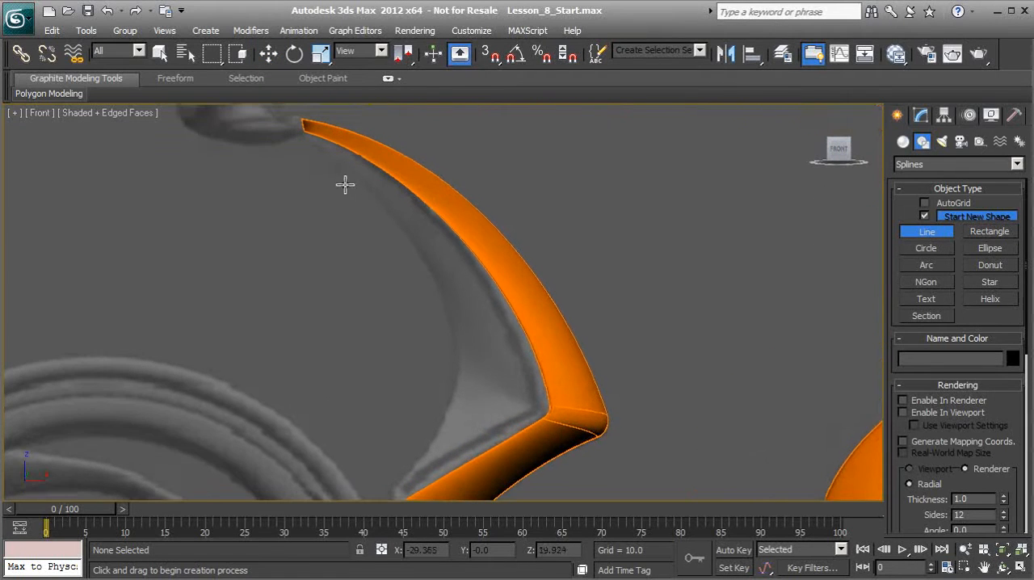
pyautogui.scroll(1, 344, 184)
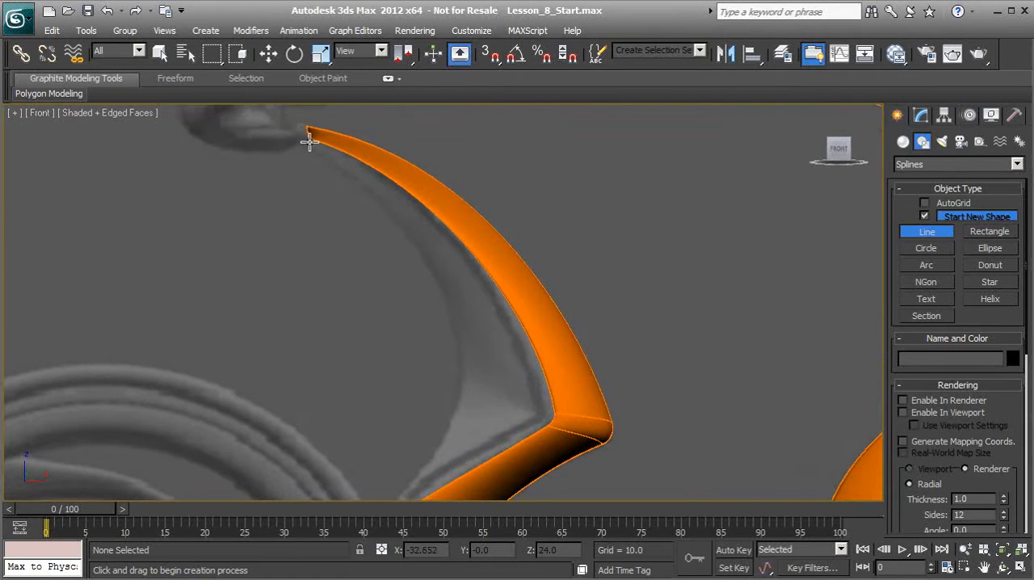
pyautogui.click(309, 142)
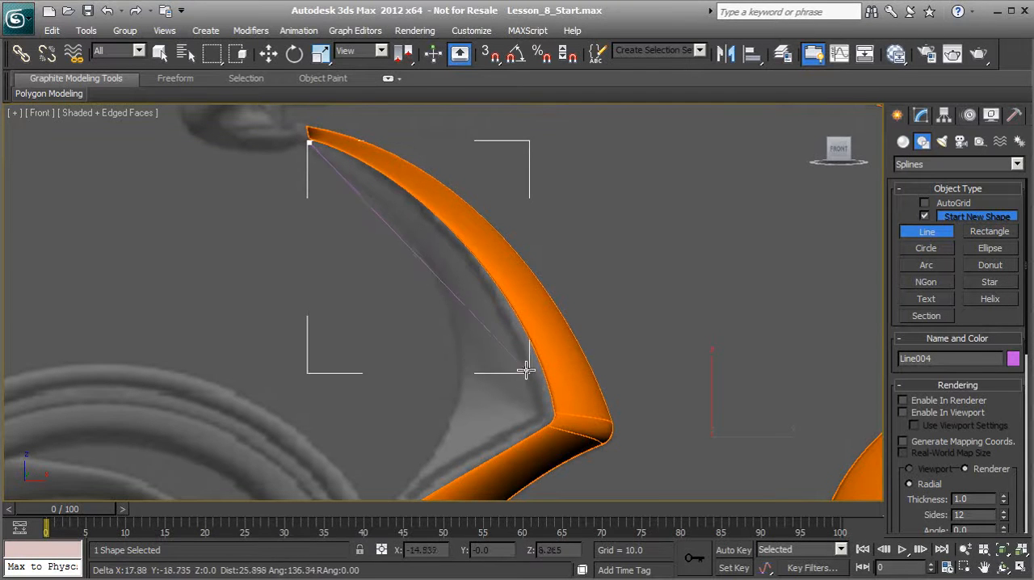
pyautogui.click(543, 413)
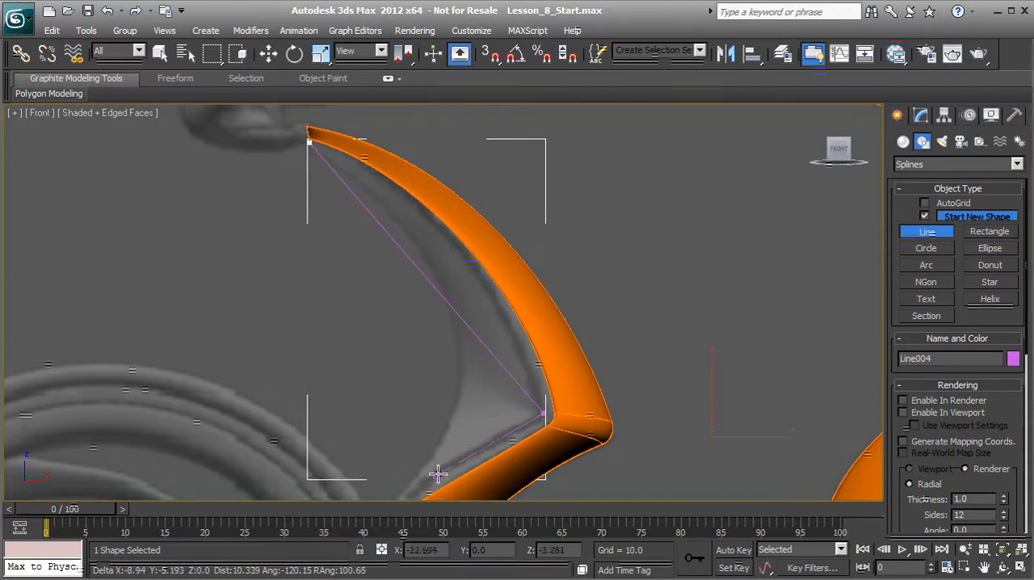
pyautogui.click(404, 498)
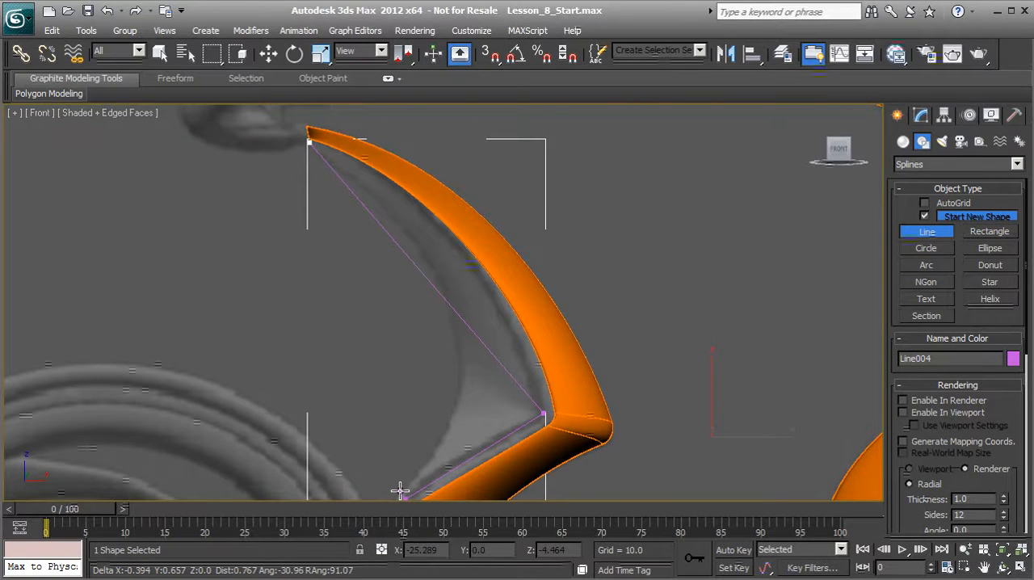
pyautogui.click(400, 490)
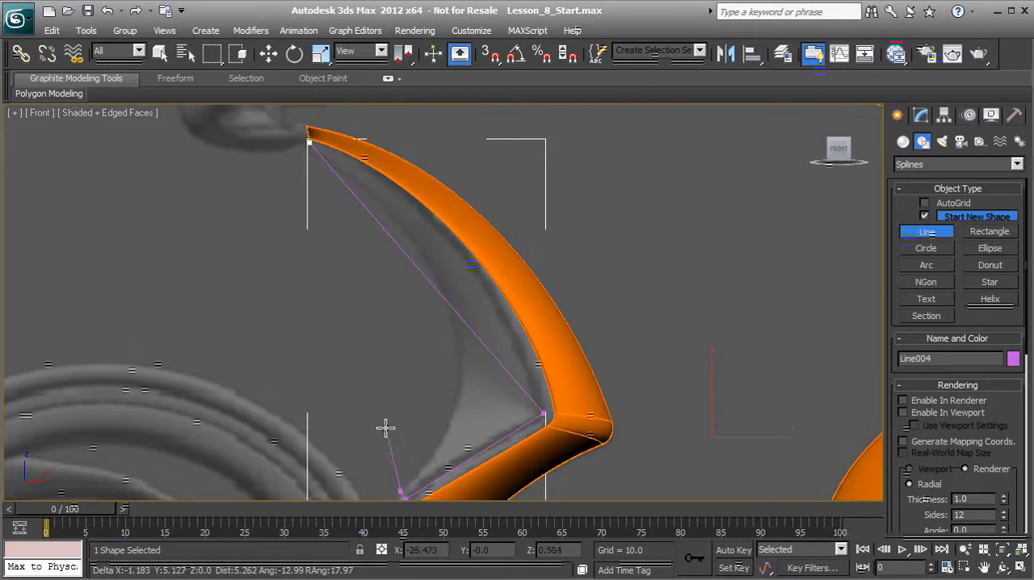
pyautogui.click(459, 362)
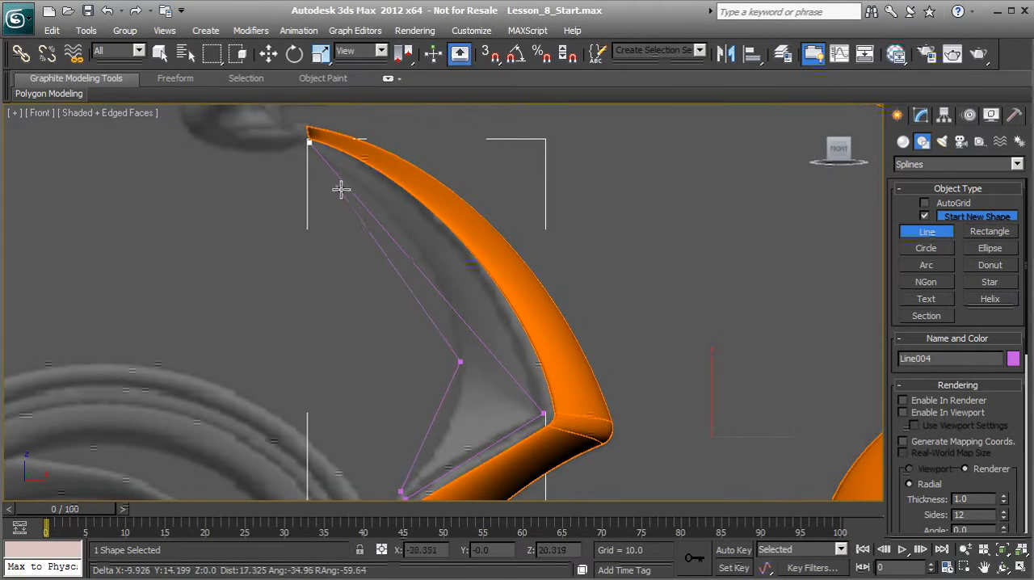
pyautogui.click(308, 143)
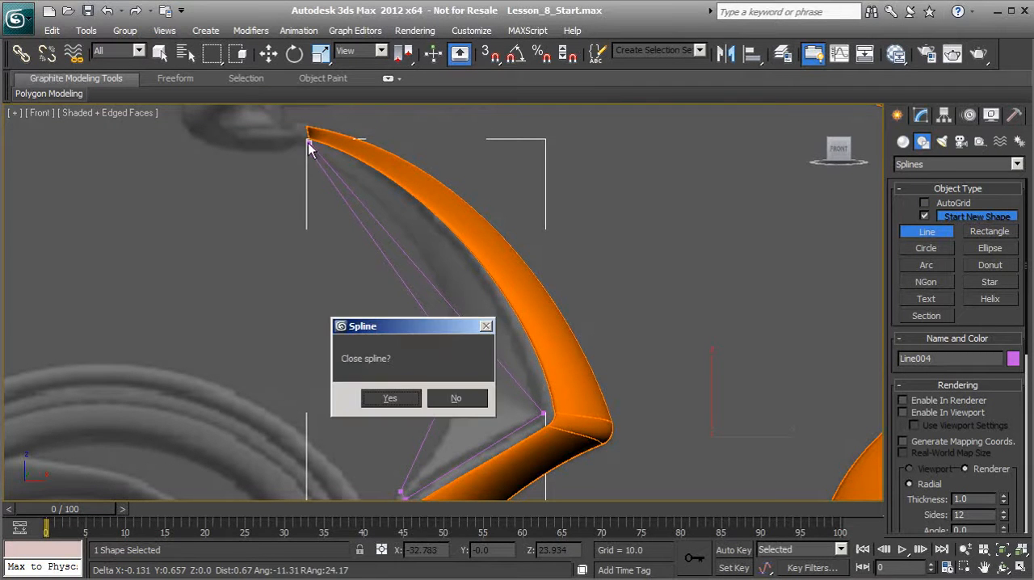
pyautogui.click(390, 398)
# Select all vertices of the new closed line and convert them to Bezier Corner.
pyautogui.scroll(-3, 356, 275)
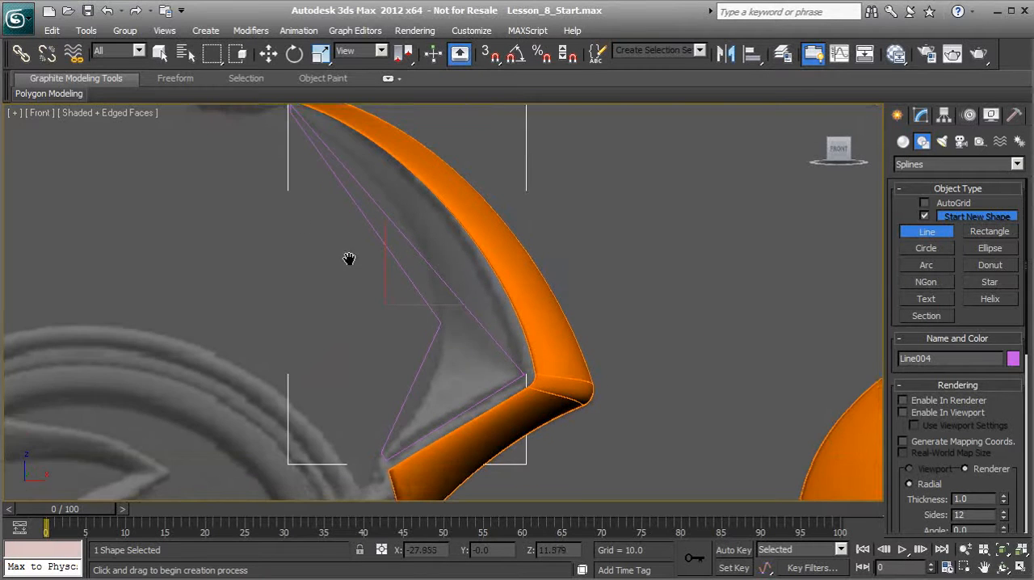
pyautogui.moveTo(361, 272); pyautogui.dragTo(374, 293, button='middle')
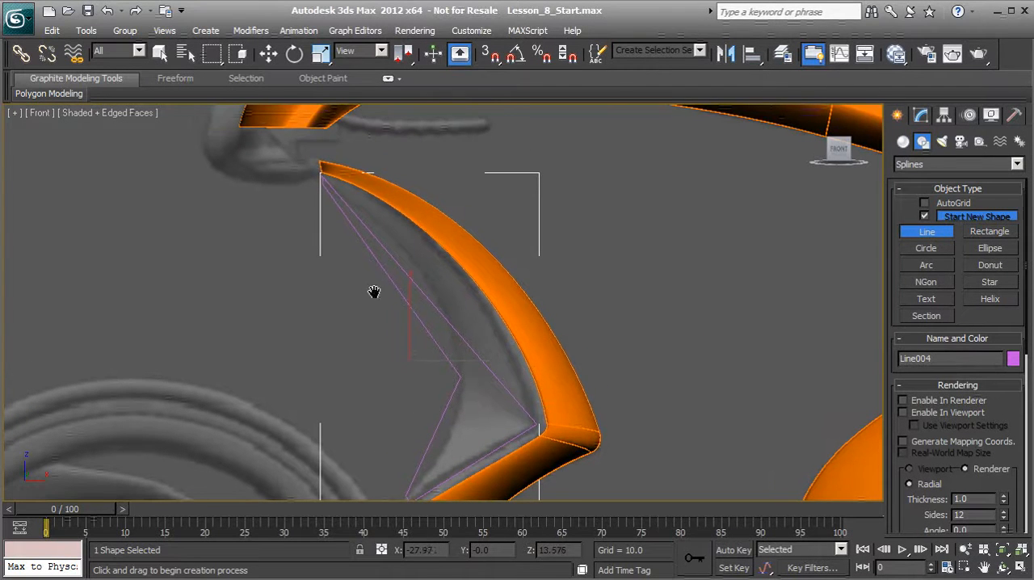
pyautogui.press('w')
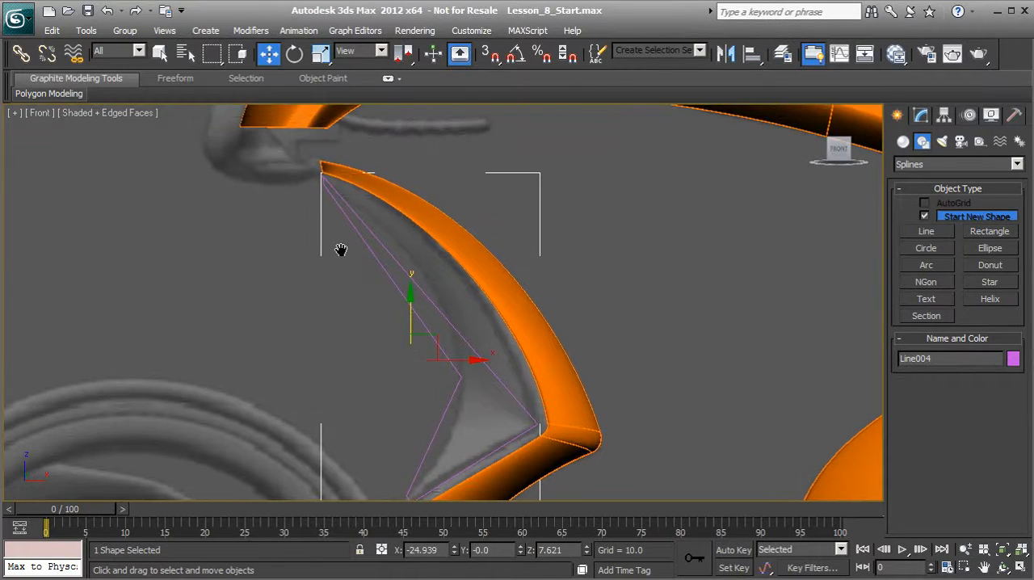
pyautogui.scroll(2, 340, 247)
pyautogui.moveTo(340, 246); pyautogui.dragTo(342, 227, button='middle')
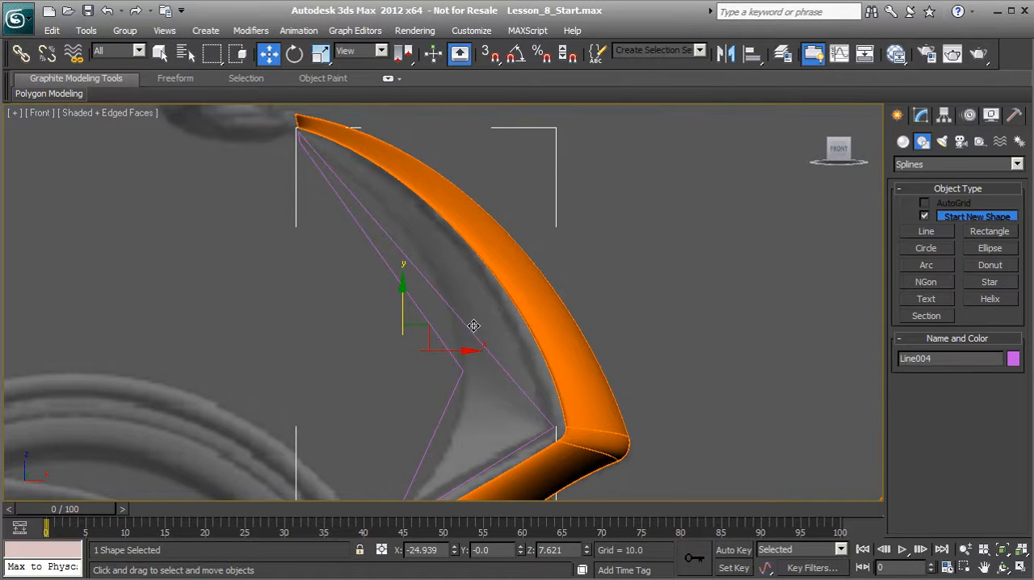
pyautogui.click(920, 116)
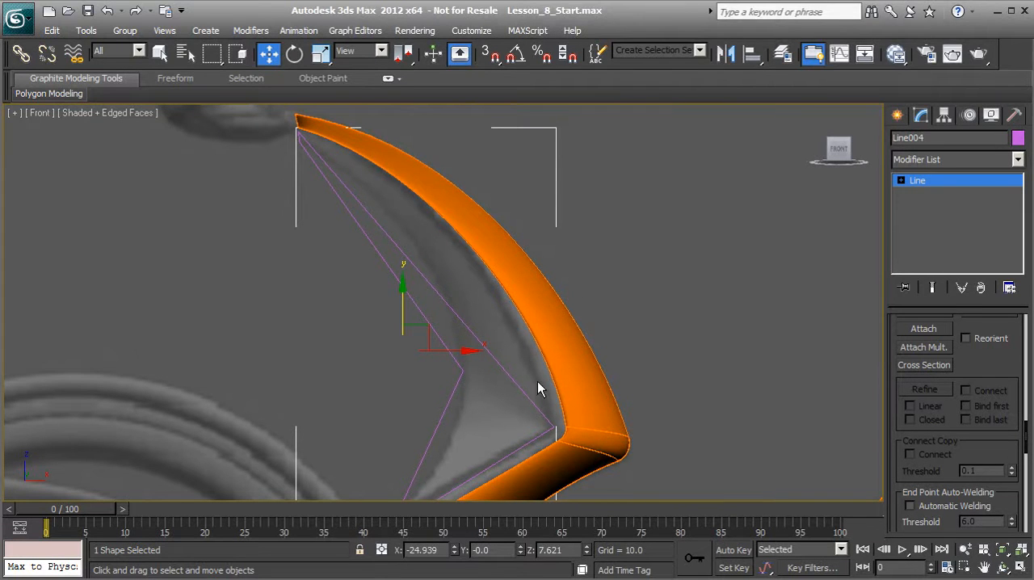
pyautogui.click(900, 180)
pyautogui.click(930, 193)
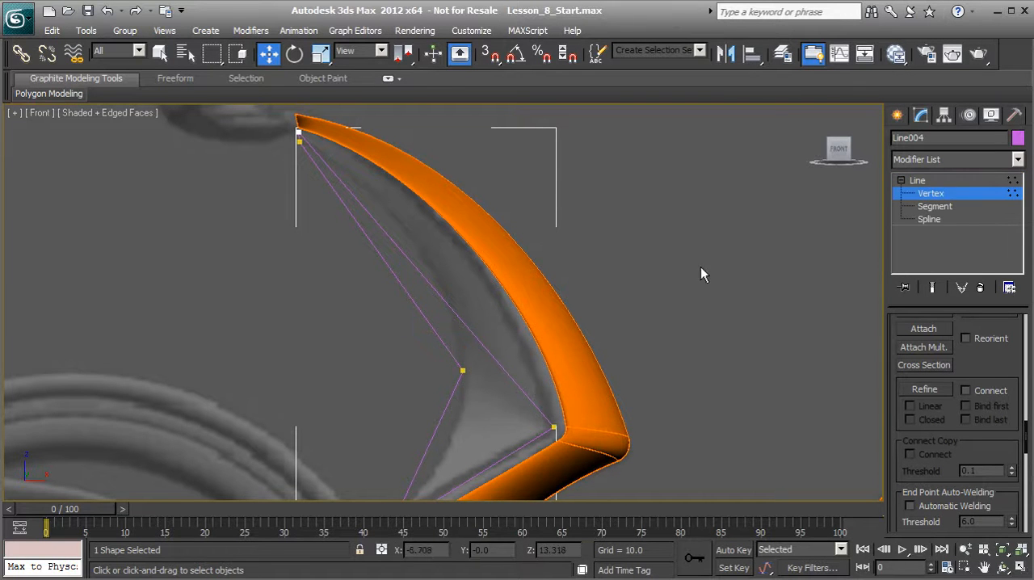
pyautogui.scroll(3, 405, 263)
pyautogui.scroll(-4, 401, 307)
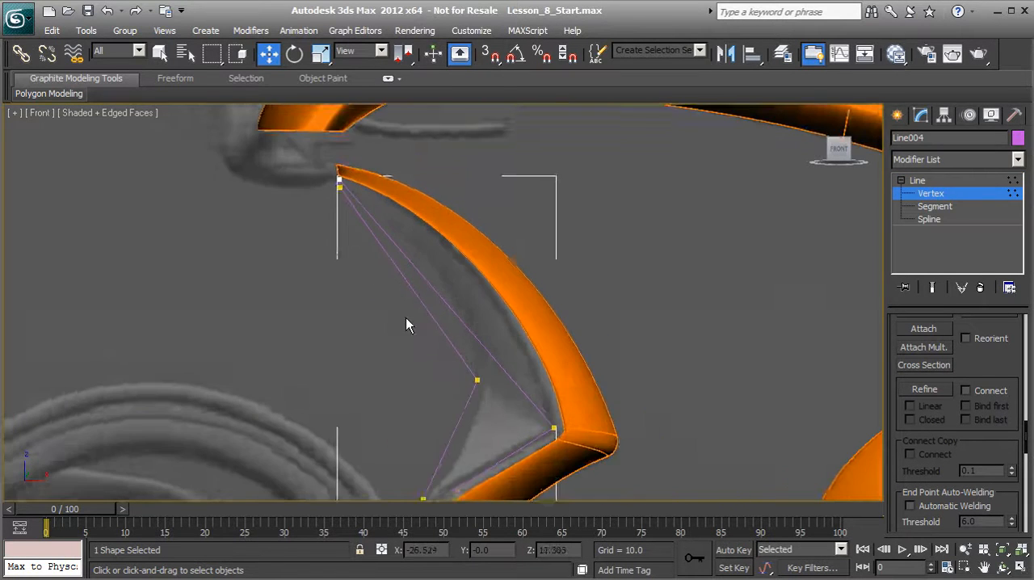
pyautogui.moveTo(314, 169); pyautogui.dragTo(567, 499)
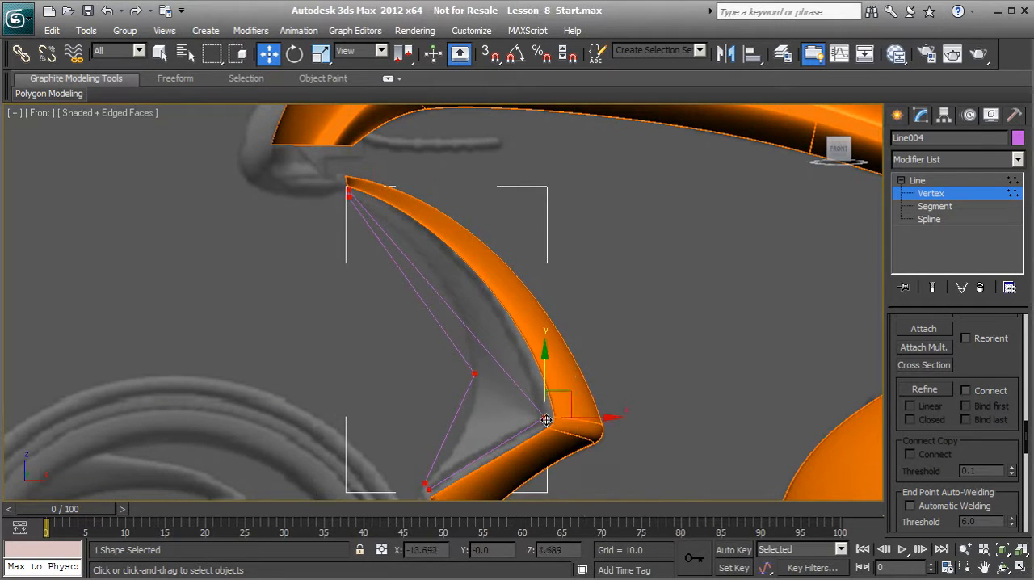
pyautogui.rightClick(544, 417)
pyautogui.click(509, 287)
# Adjust the top vertex's outer handle so the long outer segment bends along the orange trim.
pyautogui.scroll(6, 404, 323)
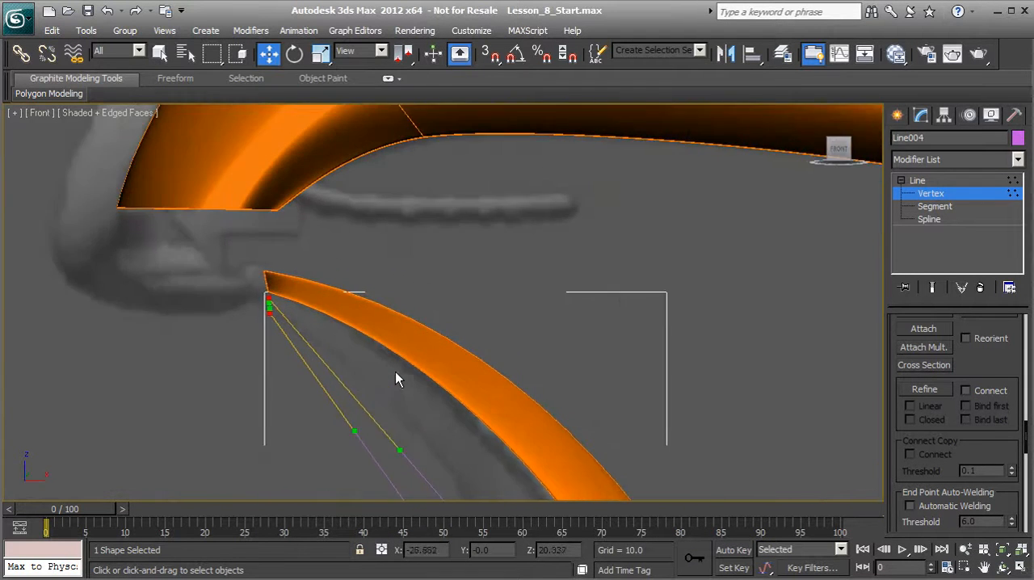
pyautogui.click(315, 252)
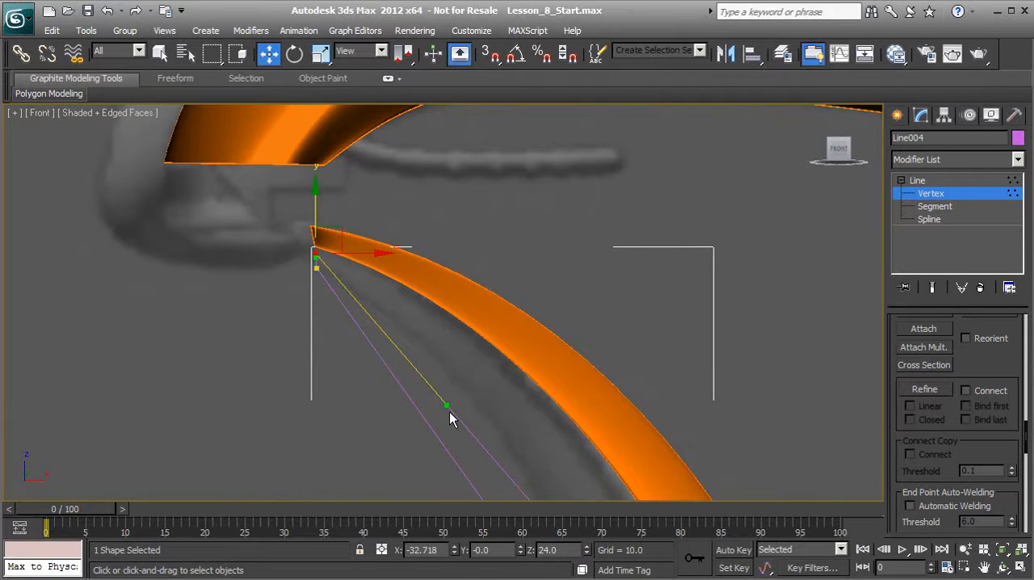
pyautogui.moveTo(447, 405); pyautogui.dragTo(549, 315)
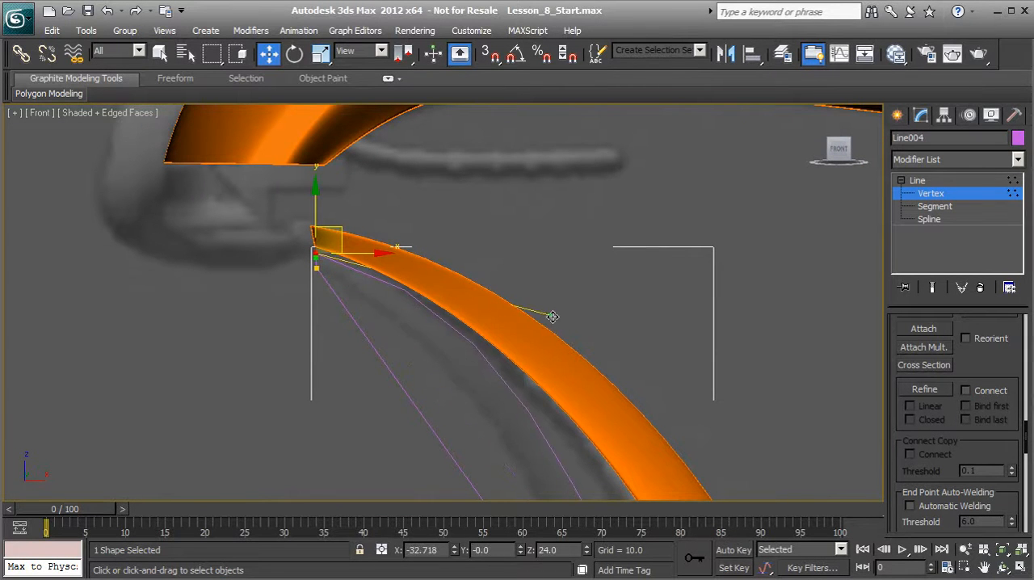
pyautogui.moveTo(571, 408); pyautogui.dragTo(479, 269, button='middle')
# Adjust the elbow corner vertex's upper handle so the outer segment follows the edge of the grey panel.
pyautogui.scroll(-2, 478, 268)
pyautogui.moveTo(551, 479); pyautogui.dragTo(491, 371, button='middle')
pyautogui.moveTo(494, 376); pyautogui.dragTo(557, 432)
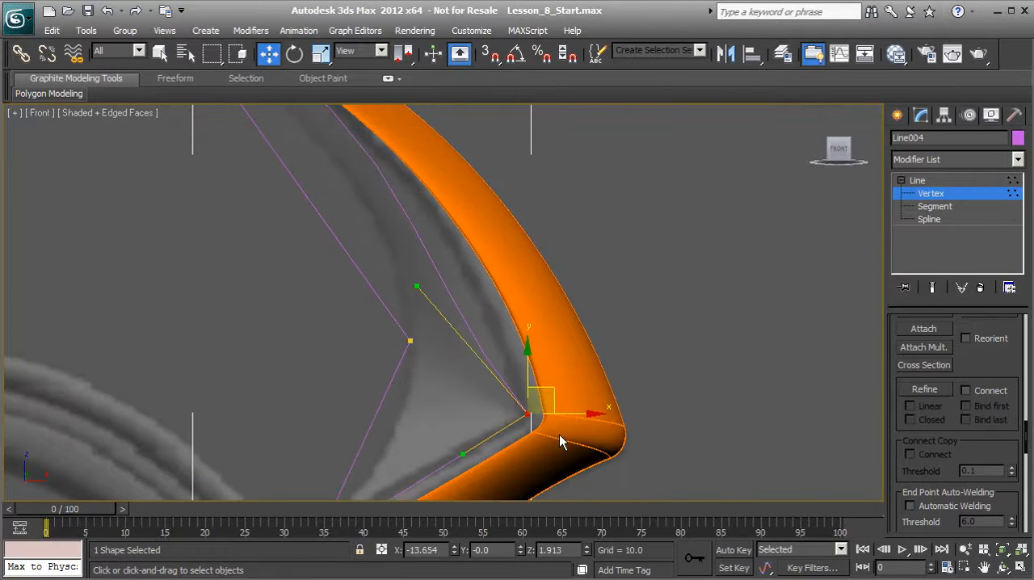
pyautogui.moveTo(416, 288); pyautogui.dragTo(508, 328)
pyautogui.moveTo(439, 276); pyautogui.dragTo(464, 257, button='middle')
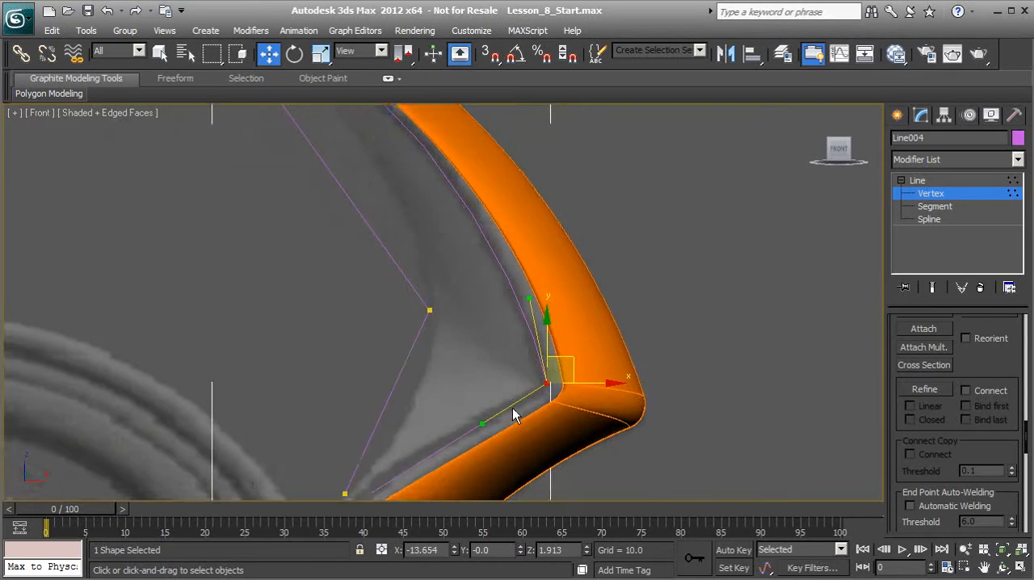
pyautogui.moveTo(500, 406); pyautogui.dragTo(470, 286, button='middle')
pyautogui.scroll(2, 471, 286)
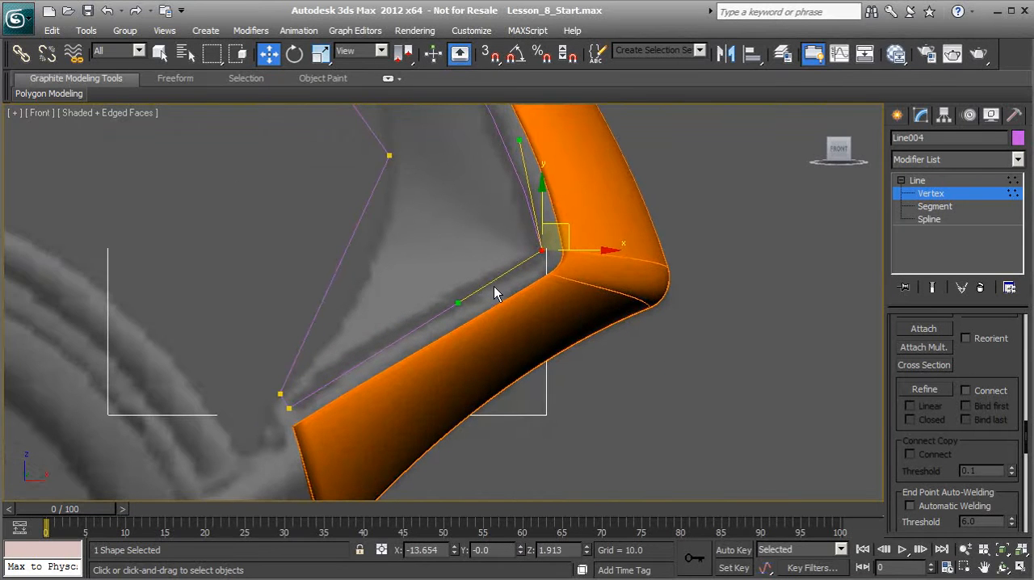
pyautogui.scroll(1, 492, 286)
pyautogui.moveTo(532, 252); pyautogui.dragTo(513, 275, button='middle')
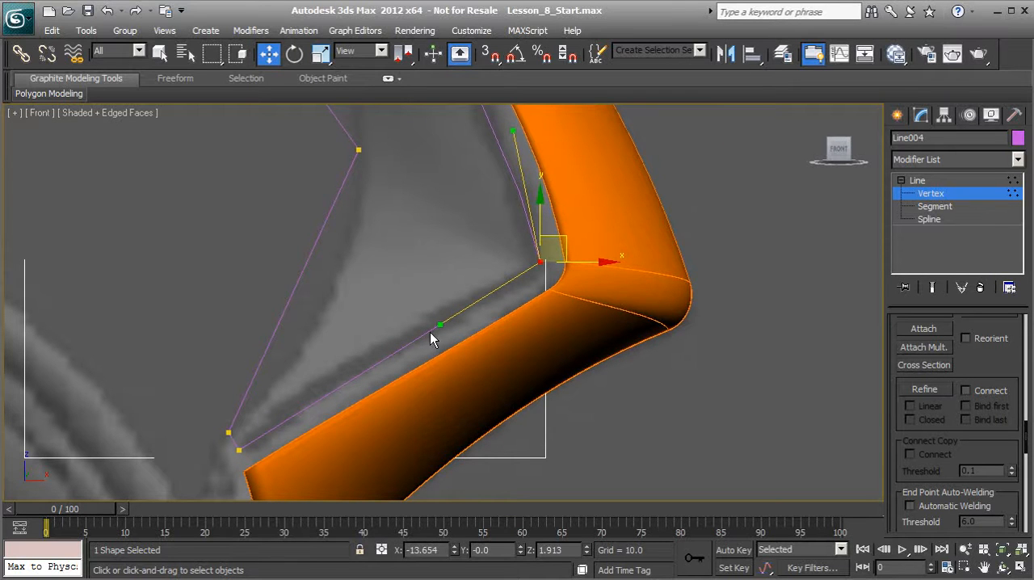
# Adjust the lower tip vertex's upper handle to start curving the lower inner edge along the reference.
pyautogui.click(240, 444)
pyautogui.scroll(-3, 266, 367)
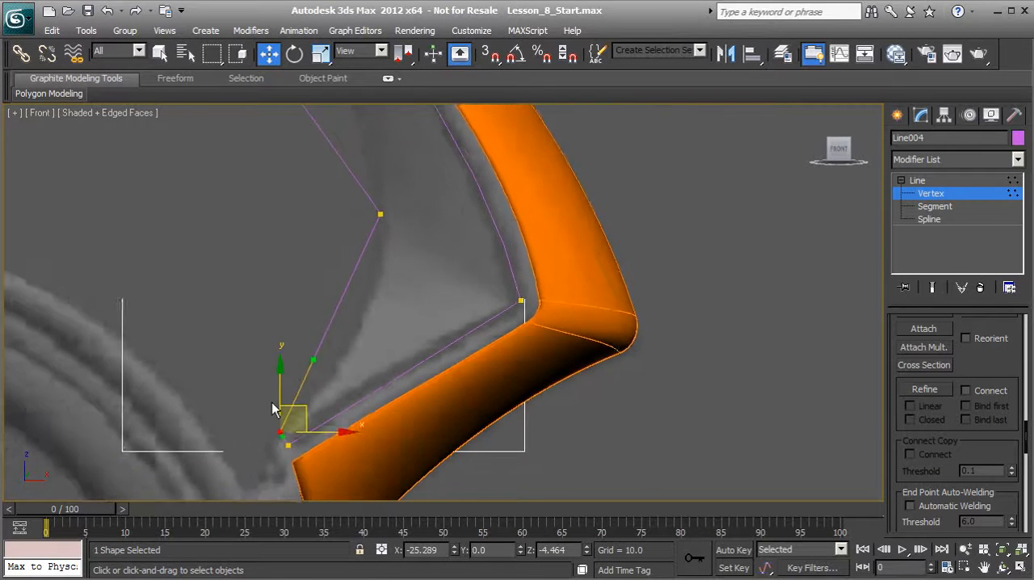
pyautogui.moveTo(338, 348); pyautogui.dragTo(352, 263, button='middle')
pyautogui.scroll(1, 353, 262)
pyautogui.moveTo(333, 272); pyautogui.dragTo(378, 285)
pyautogui.moveTo(373, 197); pyautogui.dragTo(385, 293, button='middle')
# Adjust both handles of the inner edge's middle vertex to curve the segments above and below it along the panel.
pyautogui.moveTo(435, 250); pyautogui.dragTo(434, 250)
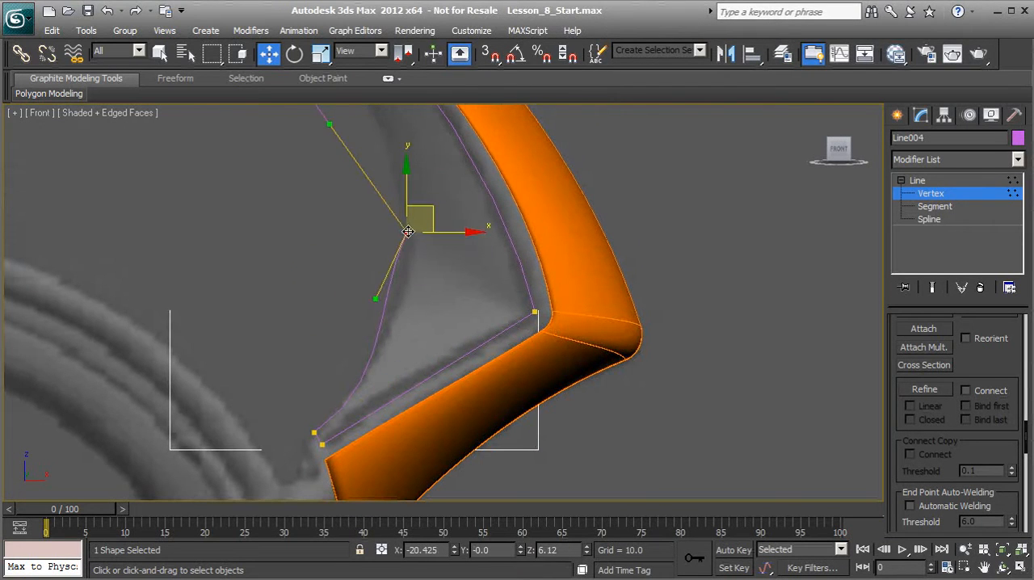
pyautogui.moveTo(377, 297); pyautogui.dragTo(412, 282)
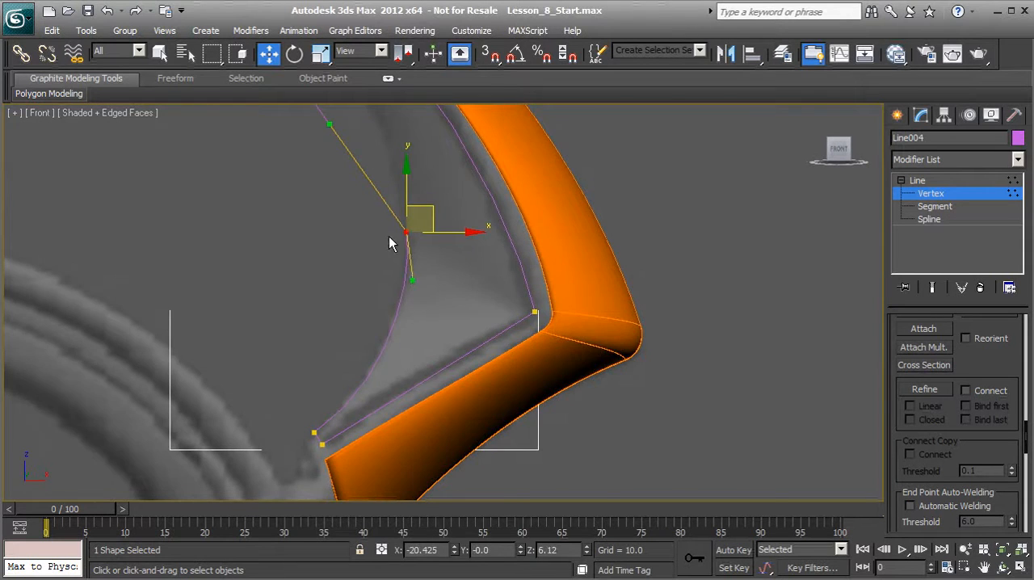
pyautogui.moveTo(362, 195); pyautogui.dragTo(421, 325, button='middle')
pyautogui.moveTo(423, 233); pyautogui.dragTo(424, 234)
pyautogui.moveTo(440, 337); pyautogui.dragTo(494, 385)
pyautogui.moveTo(388, 256); pyautogui.dragTo(467, 221)
pyautogui.moveTo(374, 191); pyautogui.dragTo(465, 359, button='middle')
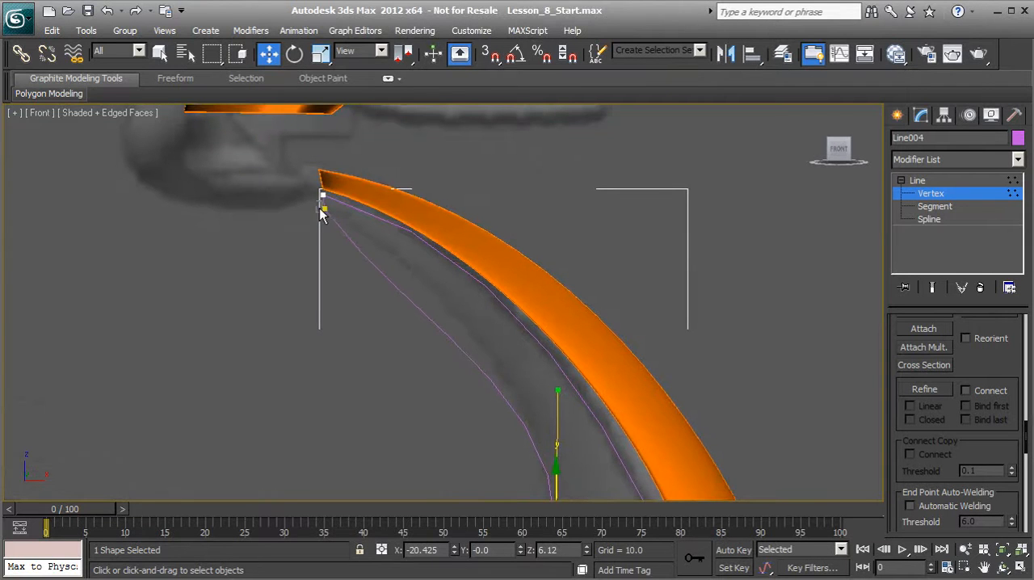
# Adjust the handle of the second top vertex so the upper inner edge follows the panel's concave outline.
pyautogui.moveTo(319, 203); pyautogui.dragTo(356, 245)
pyautogui.moveTo(394, 320); pyautogui.dragTo(416, 262)
pyautogui.scroll(-4, 477, 325)
pyautogui.moveTo(521, 398); pyautogui.dragTo(455, 319, button='middle')
pyautogui.scroll(-1, 485, 347)
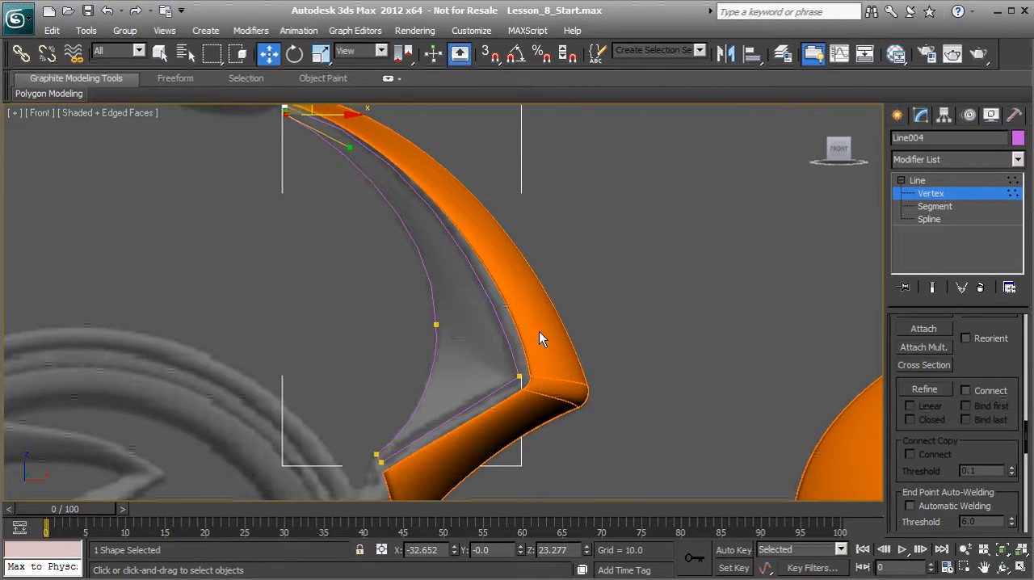
# Convert the inner edge's middle vertex to Bezier to smooth the curve through it, and deselect it.
pyautogui.scroll(2, 434, 345)
pyautogui.click(432, 341)
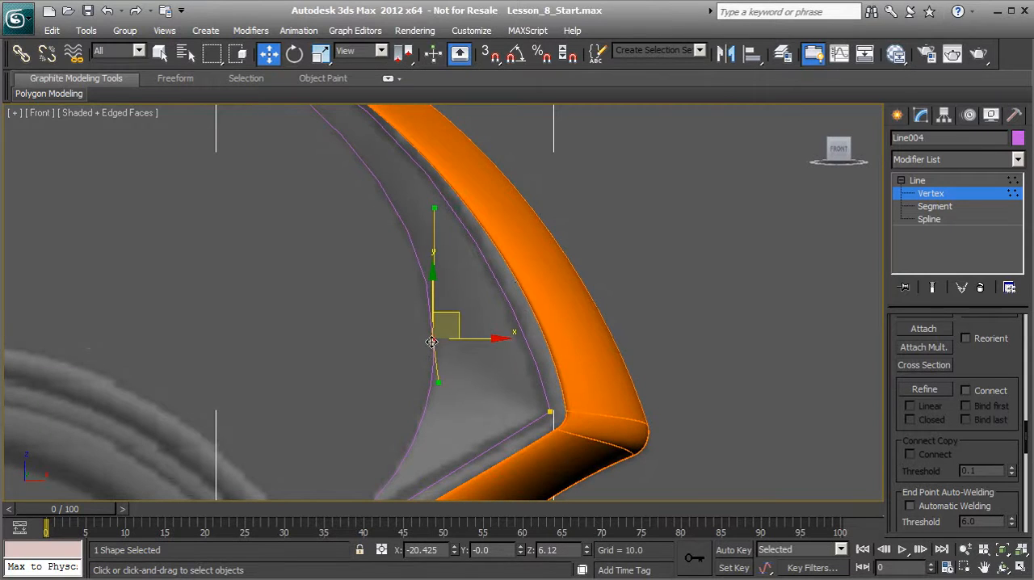
pyautogui.scroll(2, 433, 361)
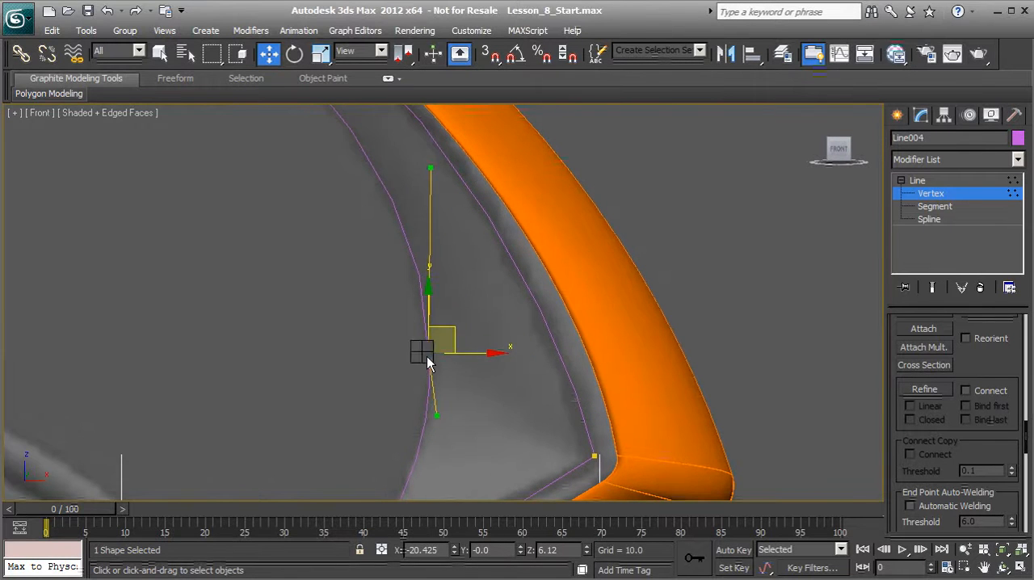
pyautogui.rightClick(426, 356)
pyautogui.click(401, 244)
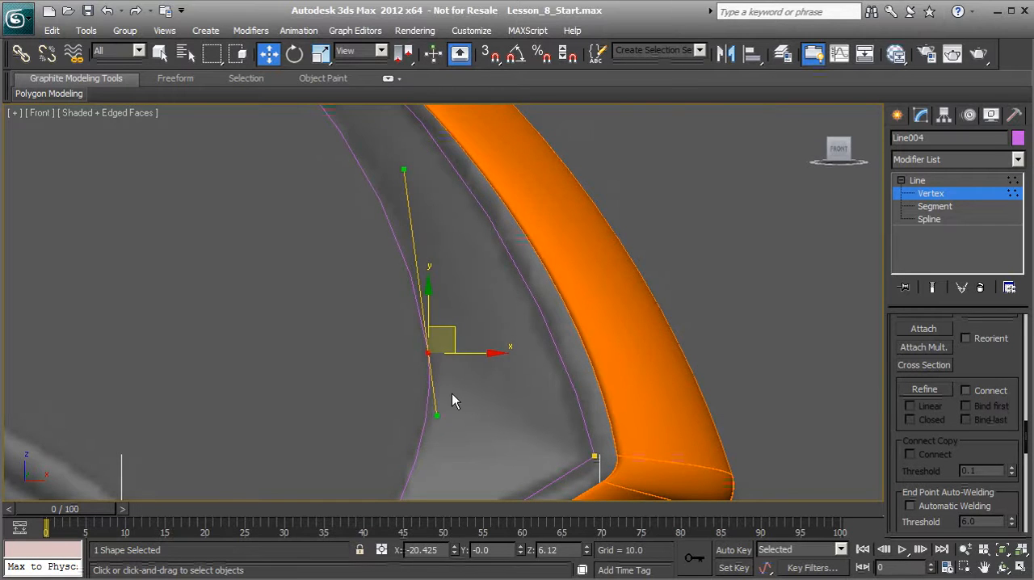
pyautogui.click(455, 417)
pyautogui.moveTo(456, 418); pyautogui.dragTo(462, 358, button='middle')
pyautogui.scroll(-3, 461, 358)
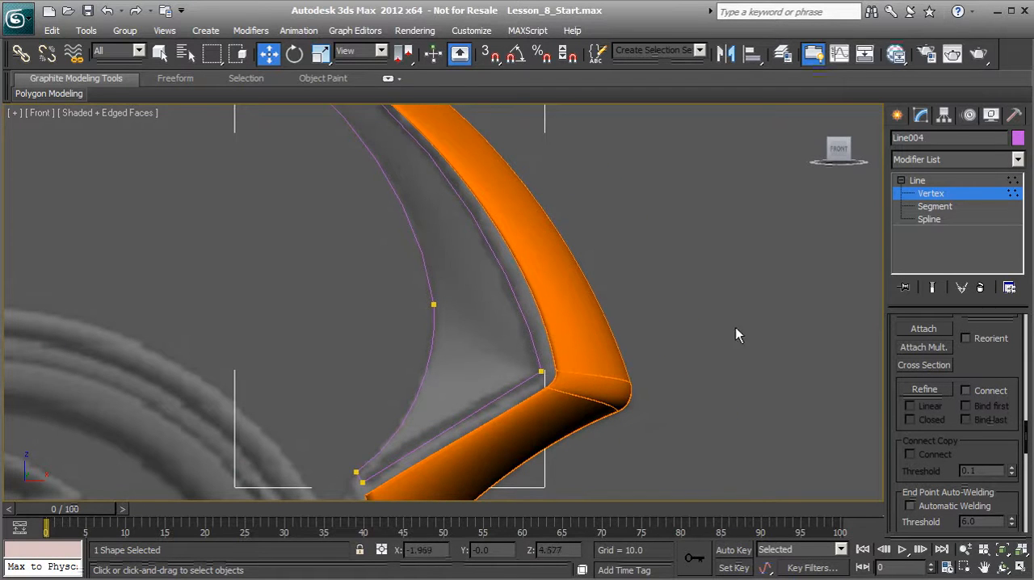
pyautogui.moveTo(531, 334); pyautogui.dragTo(529, 327, button='middle')
pyautogui.scroll(4, 566, 325)
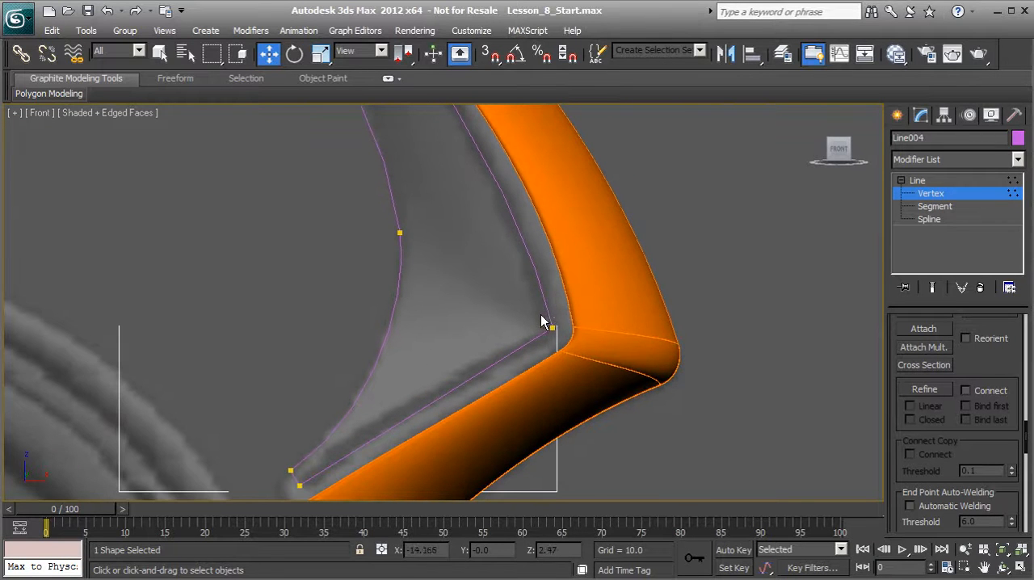
# Fillet the panel outline's sharp outer corner vertex to round it along the reference image.
pyautogui.click(567, 348)
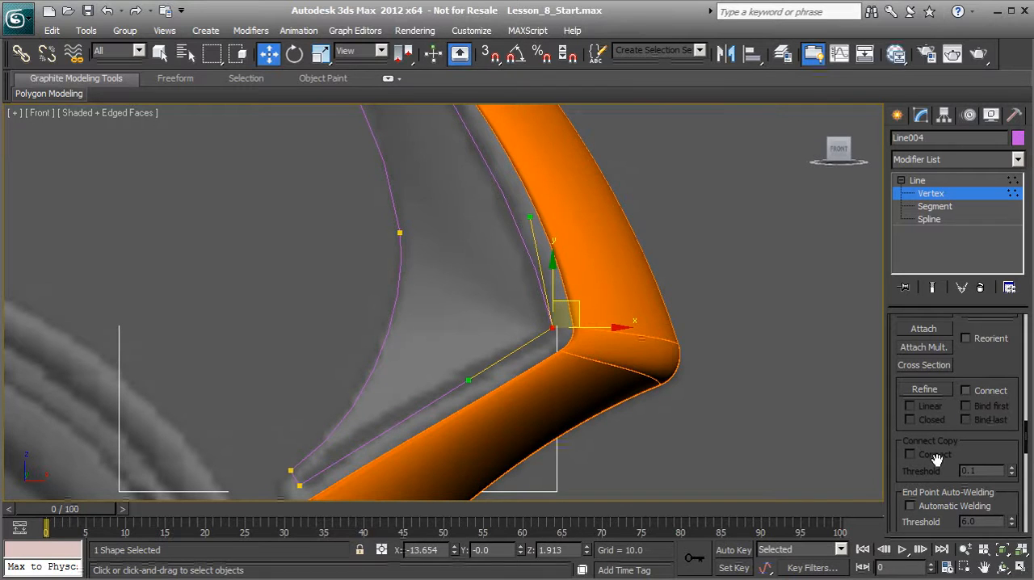
pyautogui.moveTo(960, 440); pyautogui.dragTo(955, 218)
pyautogui.click(923, 412)
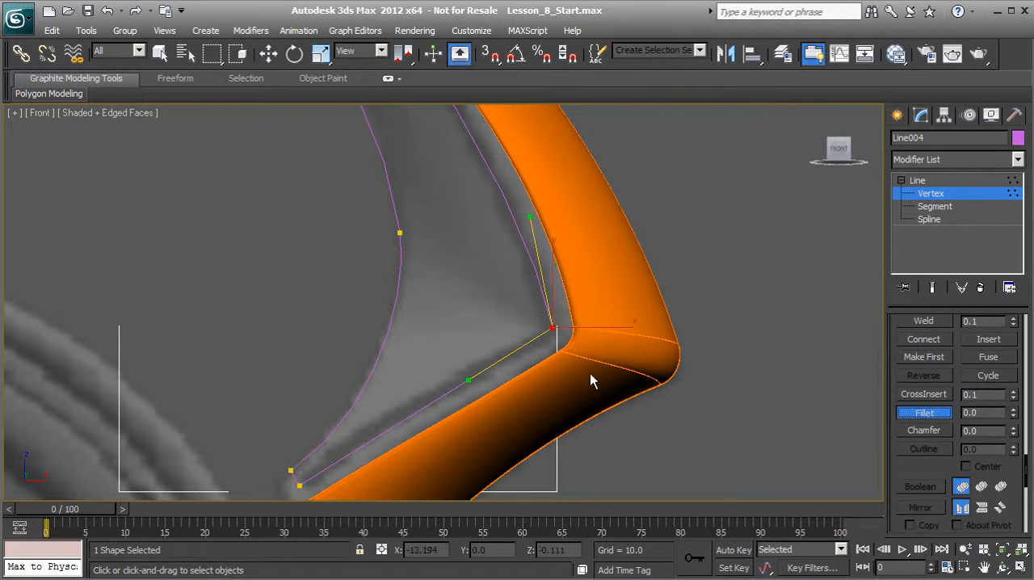
pyautogui.scroll(4, 533, 343)
pyautogui.scroll(2, 545, 340)
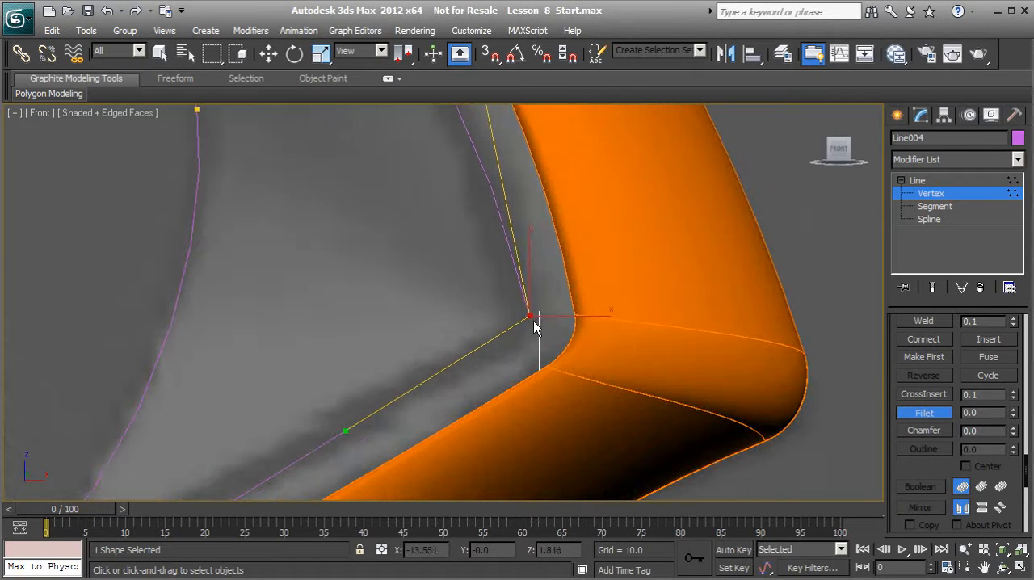
pyautogui.moveTo(532, 315); pyautogui.dragTo(533, 258)
pyautogui.scroll(-2, 507, 326)
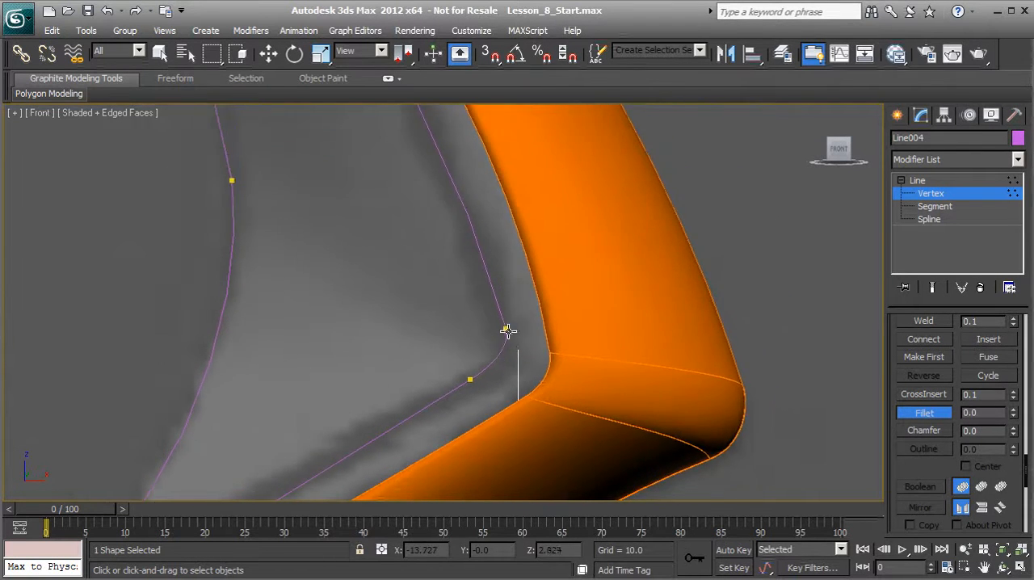
pyautogui.scroll(-1, 484, 294)
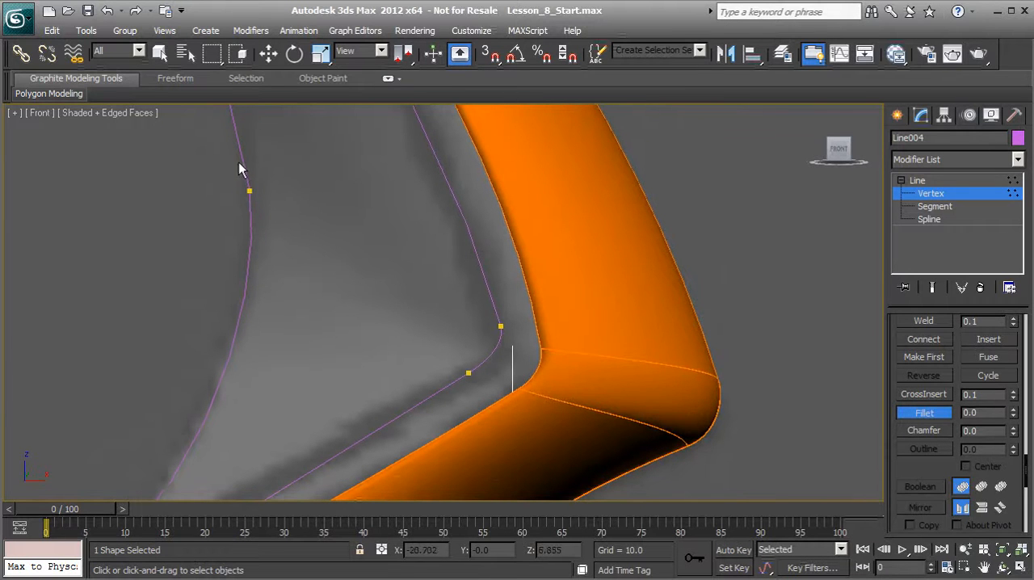
# Move the two vertices of the filleted corner to match its rounding to the panel in the reference image.
pyautogui.rightClick(428, 283)
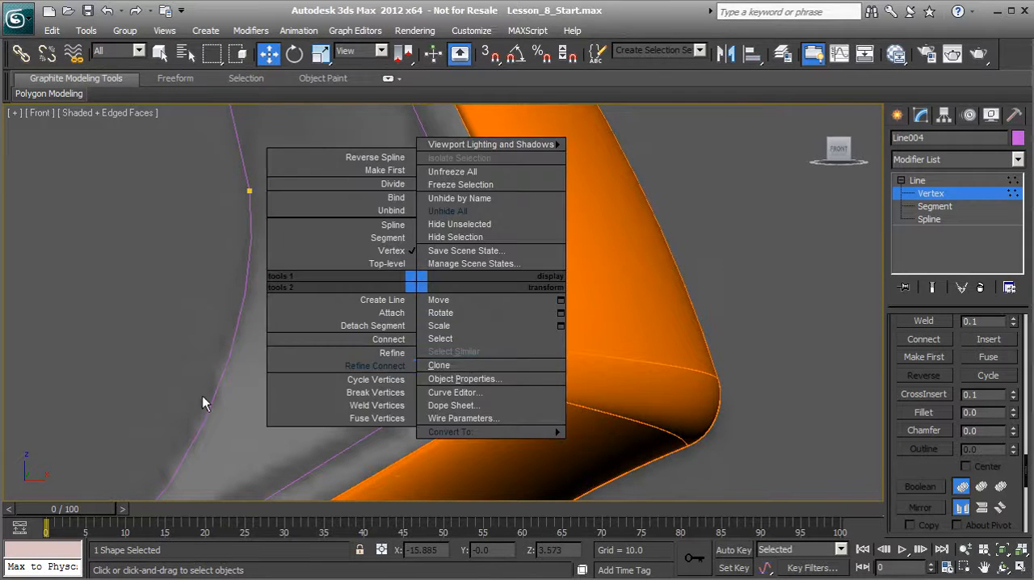
pyautogui.click(446, 296)
pyautogui.click(468, 372)
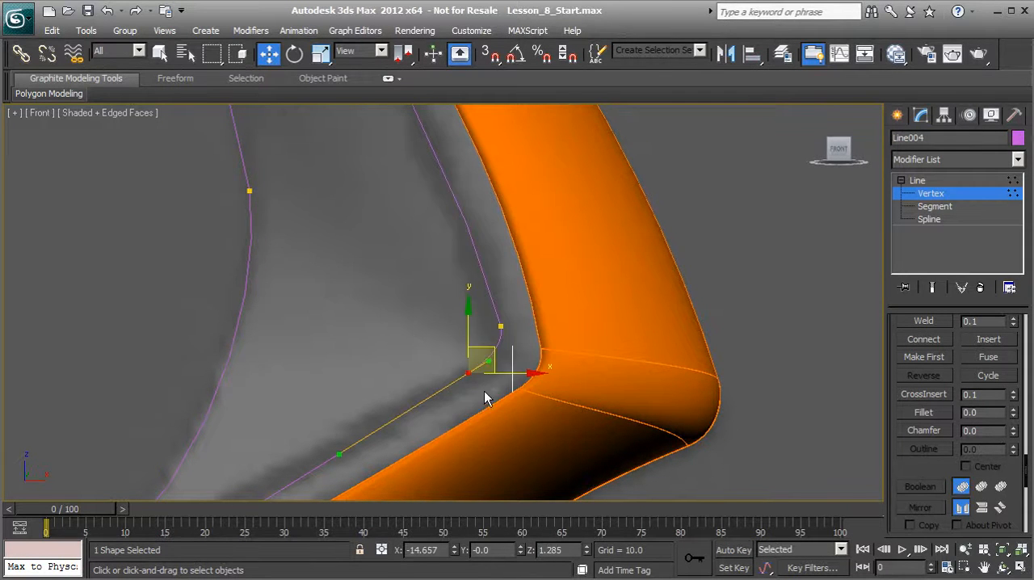
pyautogui.click(501, 326)
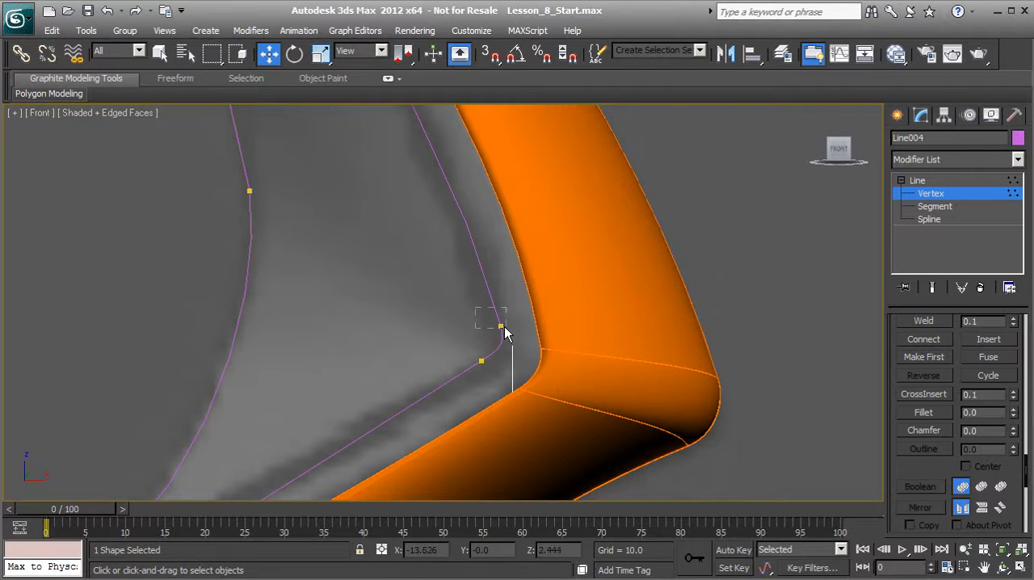
pyautogui.moveTo(521, 319); pyautogui.dragTo(516, 292)
pyautogui.click(409, 290)
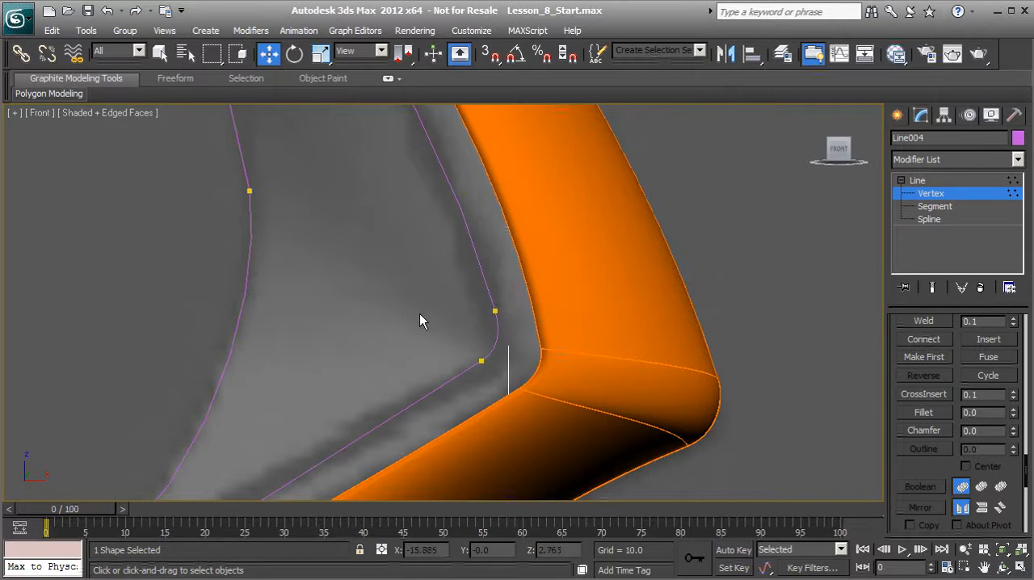
# Use Refine with Connect and Linear enabled to link the upper corner vertex to the inner edge's middle vertex with a straight segment.
pyautogui.scroll(-1, 438, 327)
pyautogui.scroll(-1, 439, 327)
pyautogui.scroll(-1, 430, 328)
pyautogui.moveTo(387, 308); pyautogui.dragTo(437, 370, button='middle')
pyautogui.scroll(-4, 412, 361)
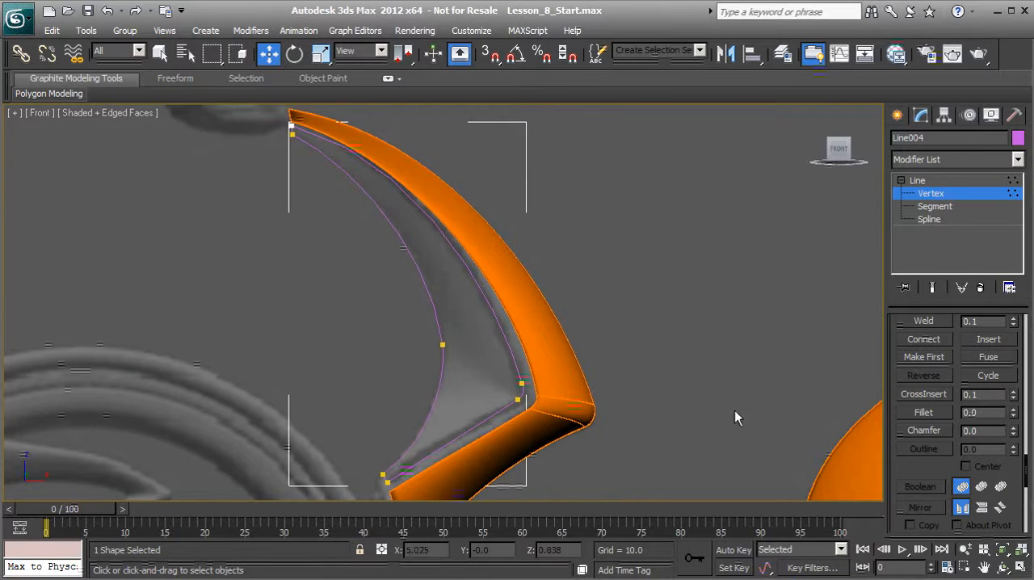
pyautogui.scroll(5, 920, 473)
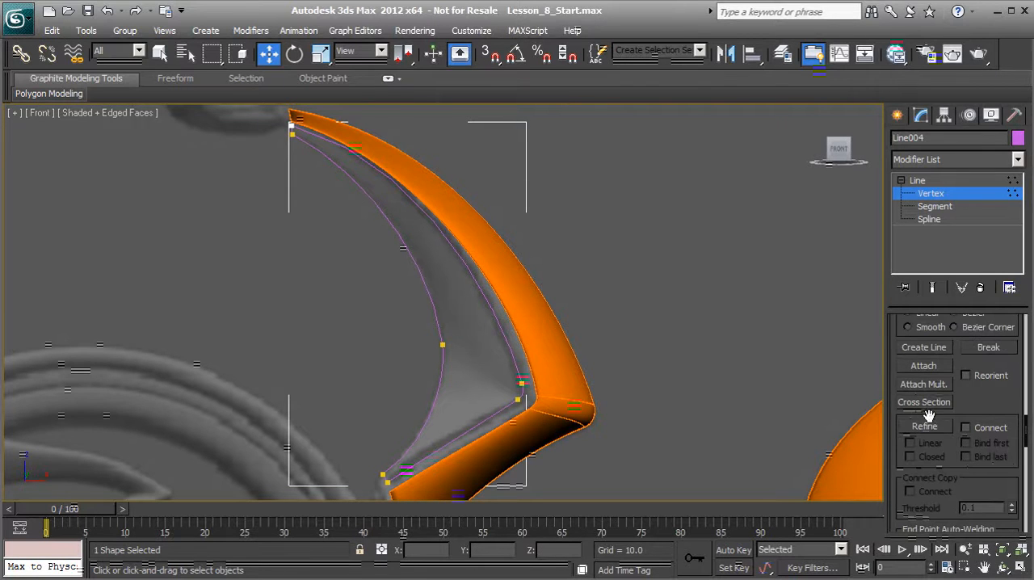
pyautogui.click(966, 428)
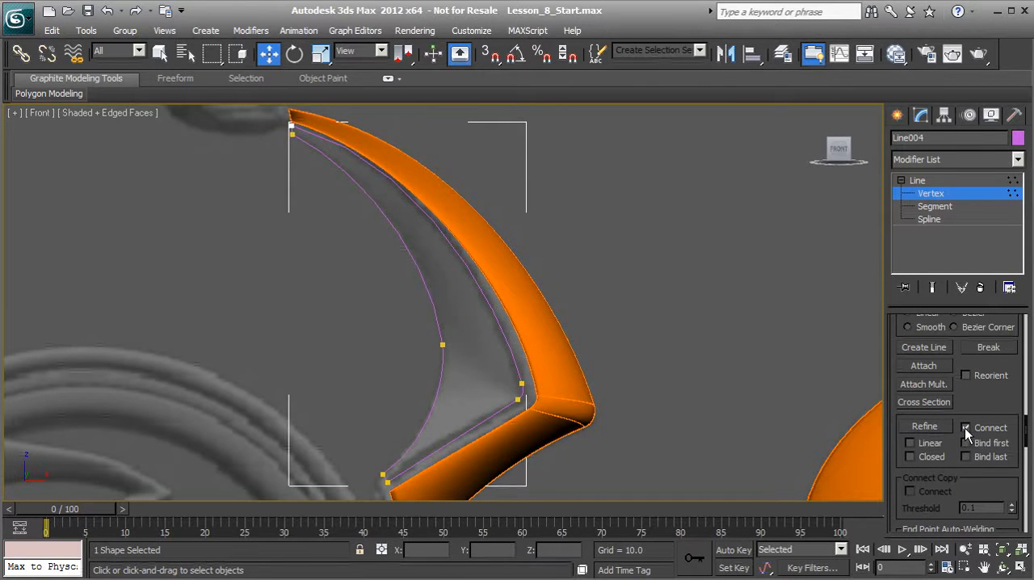
pyautogui.click(922, 428)
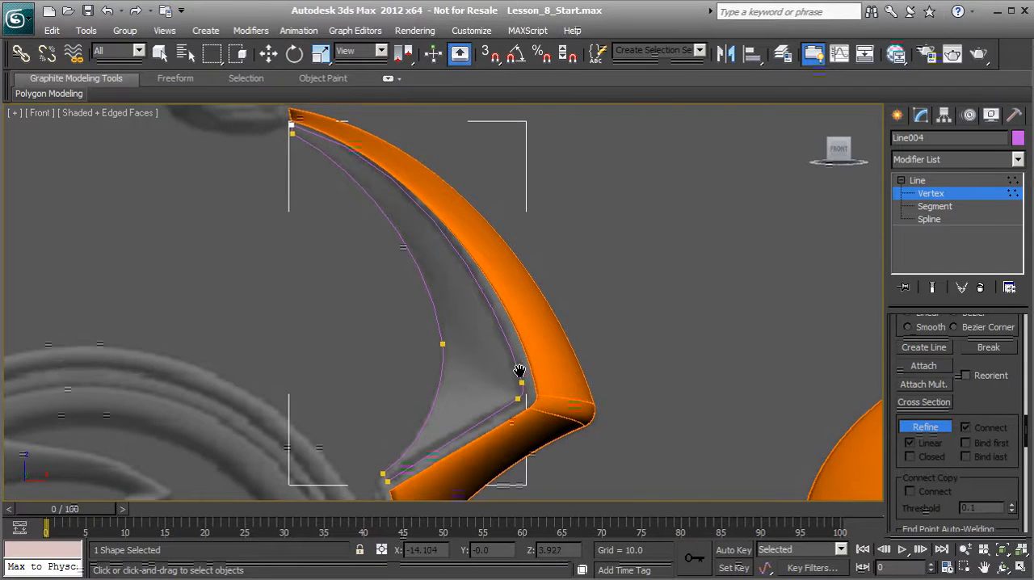
pyautogui.scroll(7, 527, 299)
pyautogui.scroll(1, 512, 307)
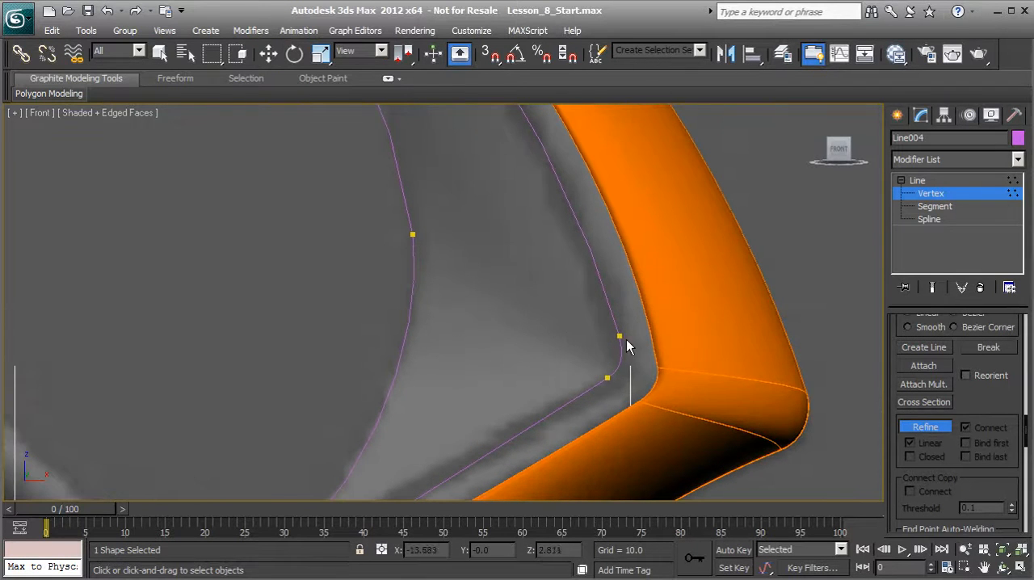
pyautogui.click(618, 335)
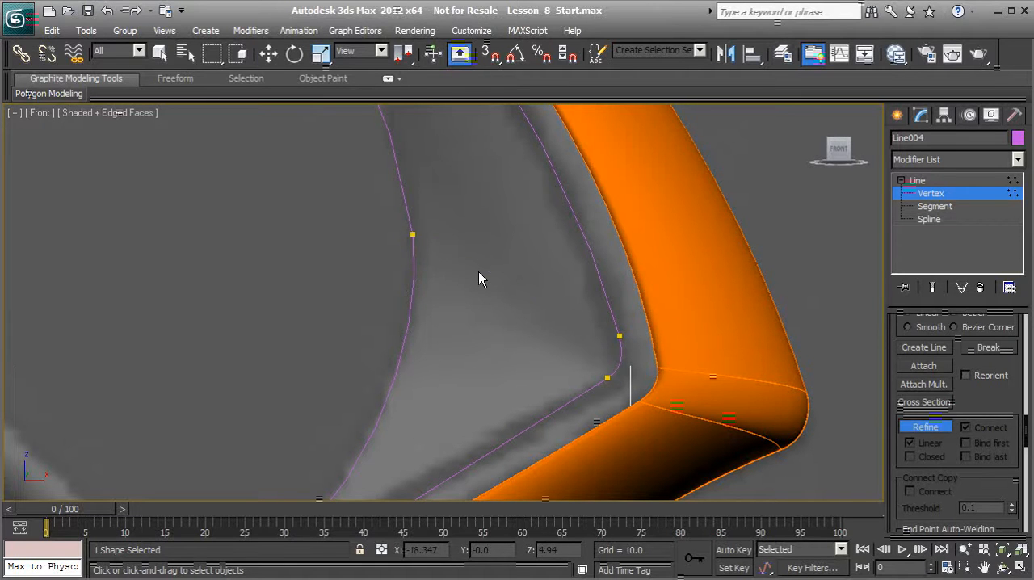
pyautogui.press('w')
pyautogui.moveTo(480, 285); pyautogui.dragTo(482, 233, button='middle')
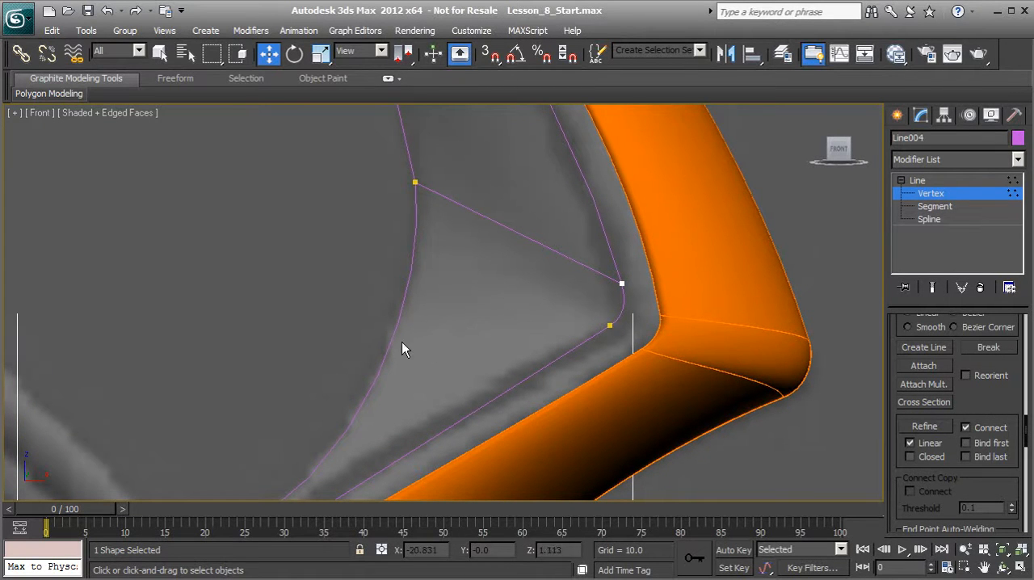
# Refine a second straight connection from the lower corner vertex to a new vertex on the inner edge below its middle vertex.
pyautogui.click(933, 429)
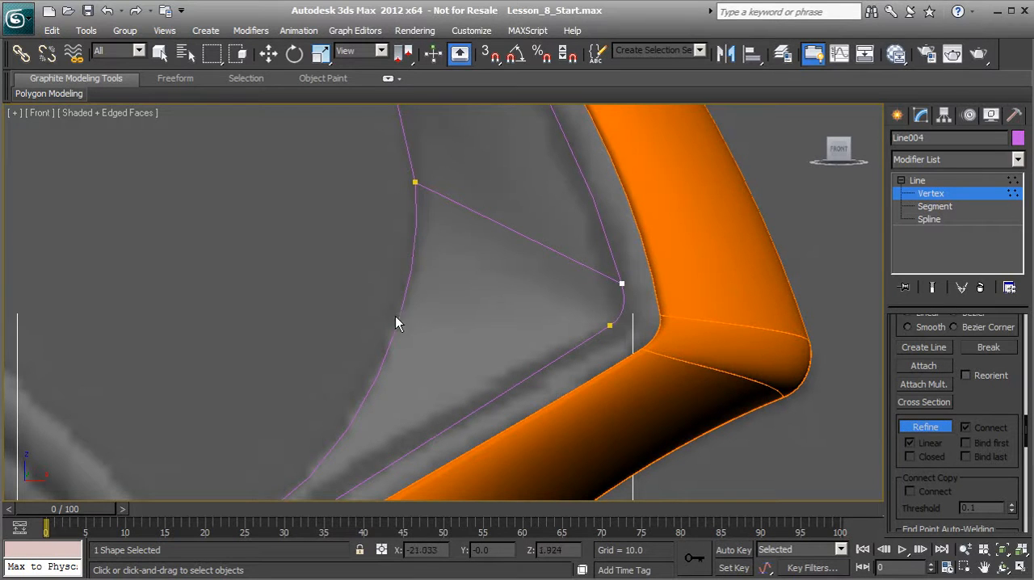
pyautogui.rightClick(360, 284)
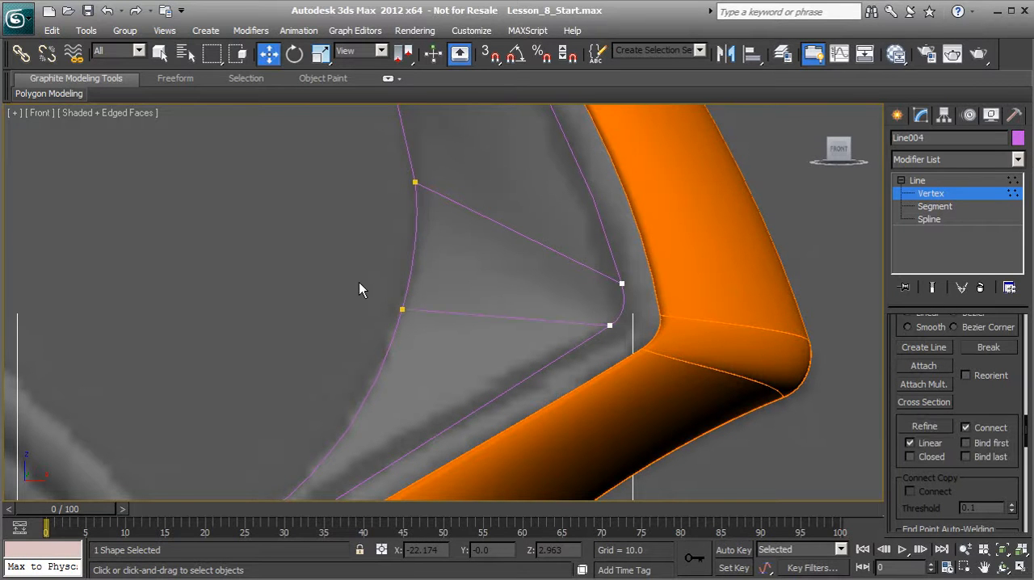
pyautogui.scroll(-5, 462, 275)
pyautogui.scroll(-3, 463, 309)
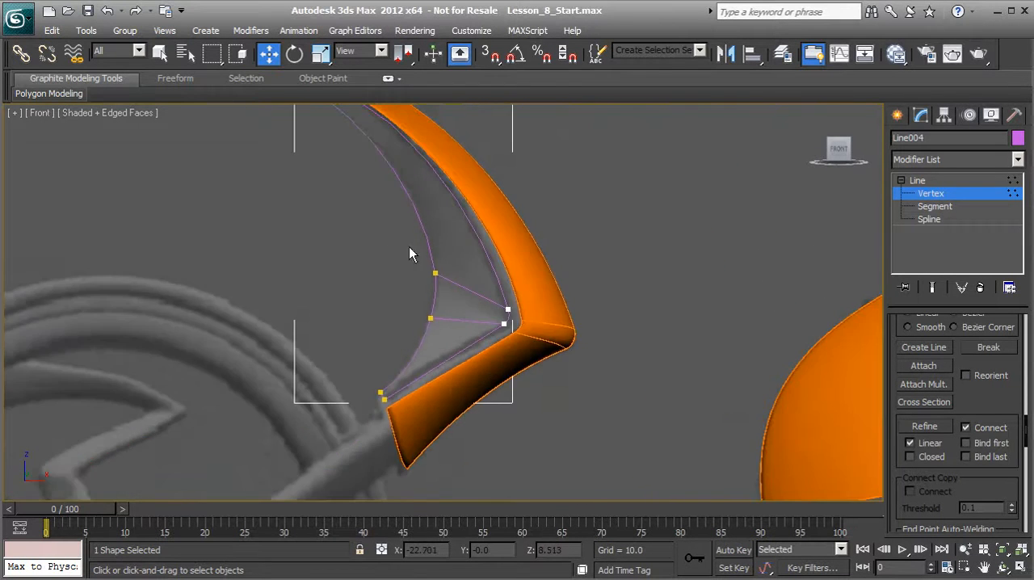
pyautogui.moveTo(397, 236); pyautogui.dragTo(440, 321, button='middle')
pyautogui.scroll(1, 439, 322)
pyautogui.scroll(1, 482, 277)
pyautogui.moveTo(461, 384); pyautogui.dragTo(438, 330, button='middle')
pyautogui.scroll(-2, 449, 321)
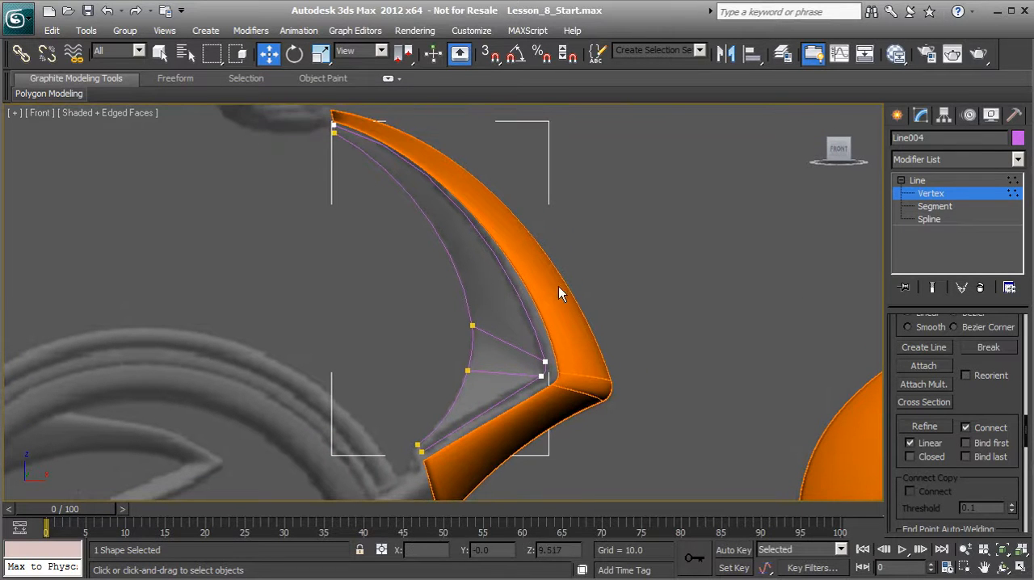
# In the Perspective view, select the outer-edge vertices at the corner, top and lower tip, and move them along Y toward the trim's side edge.
pyautogui.press('p')
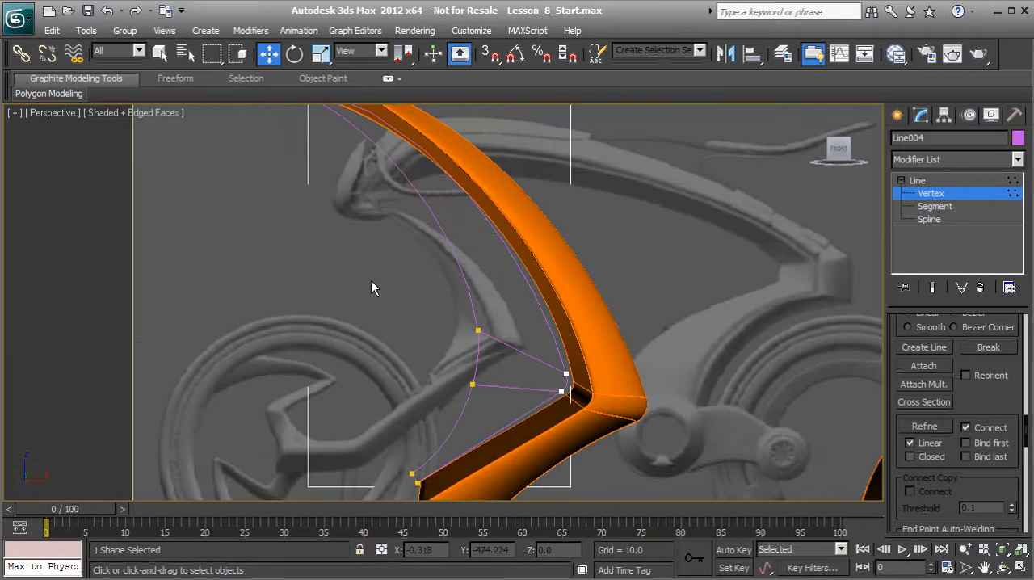
pyautogui.keyDown('alt'); pyautogui.moveTo(392, 296); pyautogui.dragTo(451, 350, button='middle'); pyautogui.keyUp('alt')
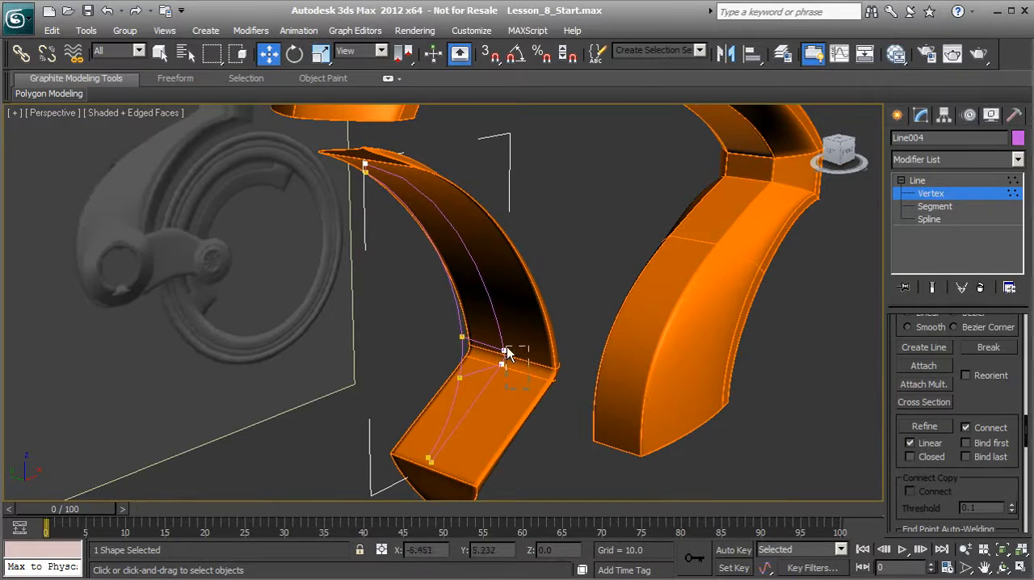
pyautogui.click(501, 363)
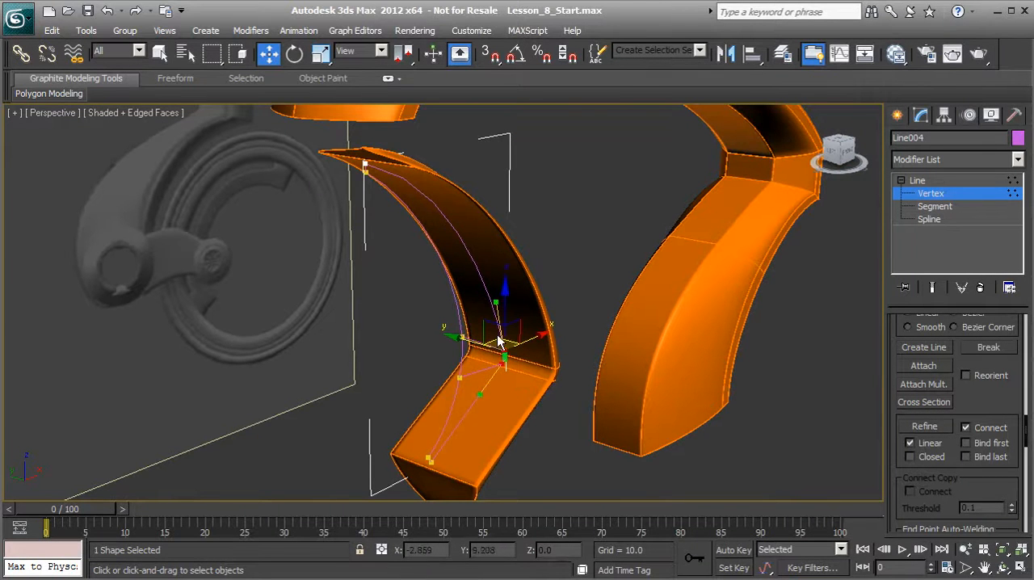
pyautogui.keyDown('alt'); pyautogui.moveTo(501, 363); pyautogui.dragTo(495, 356, button='middle'); pyautogui.keyUp('alt')
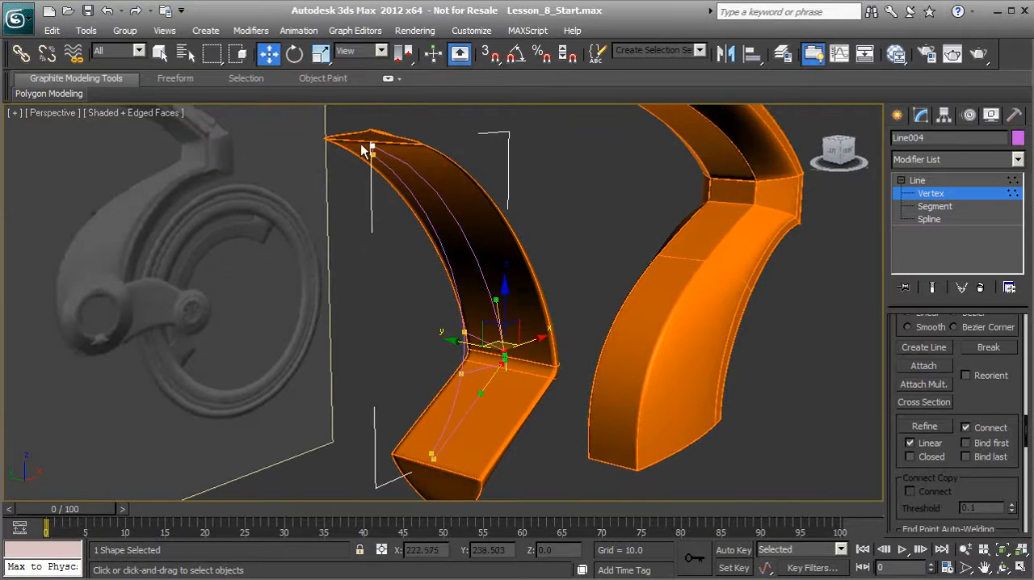
pyautogui.keyDown('alt'); pyautogui.moveTo(418, 339); pyautogui.dragTo(416, 370, button='middle'); pyautogui.keyUp('alt')
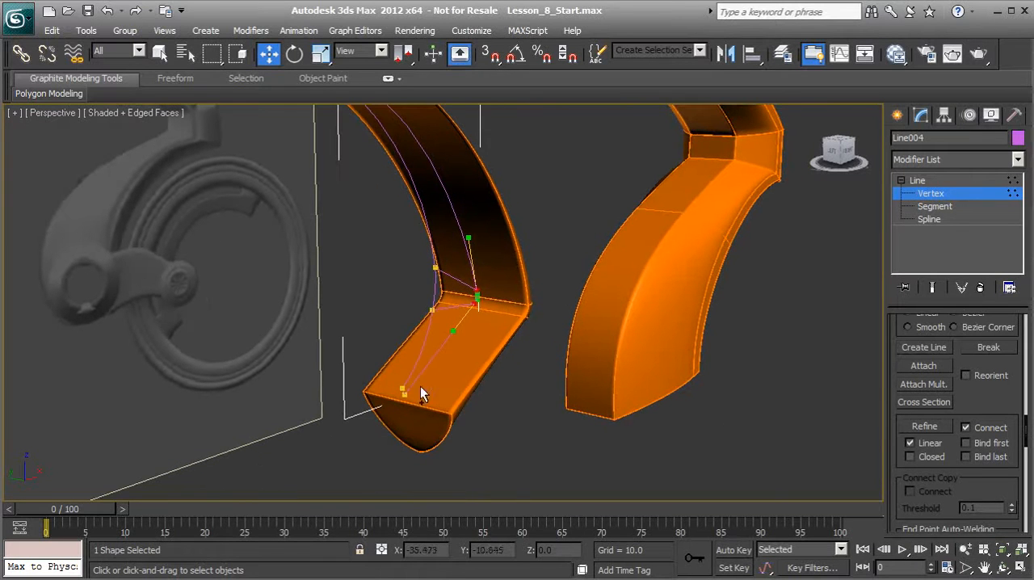
pyautogui.keyDown('alt'); pyautogui.moveTo(423, 353); pyautogui.dragTo(478, 372, button='middle'); pyautogui.keyUp('alt')
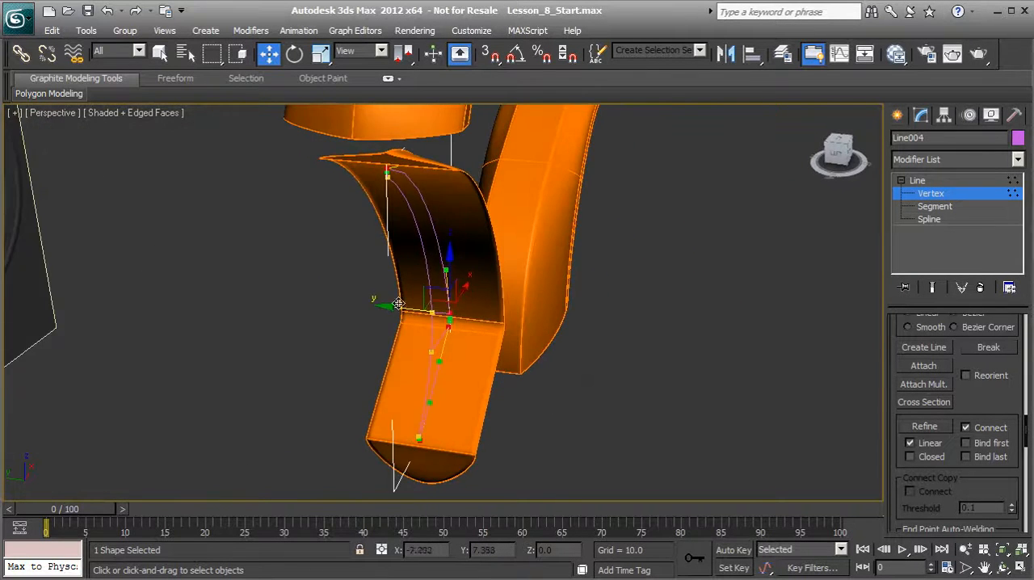
pyautogui.moveTo(399, 308); pyautogui.dragTo(450, 325)
pyautogui.moveTo(450, 325); pyautogui.dragTo(364, 275, button='middle')
pyautogui.scroll(3, 366, 278)
pyautogui.scroll(4, 376, 365)
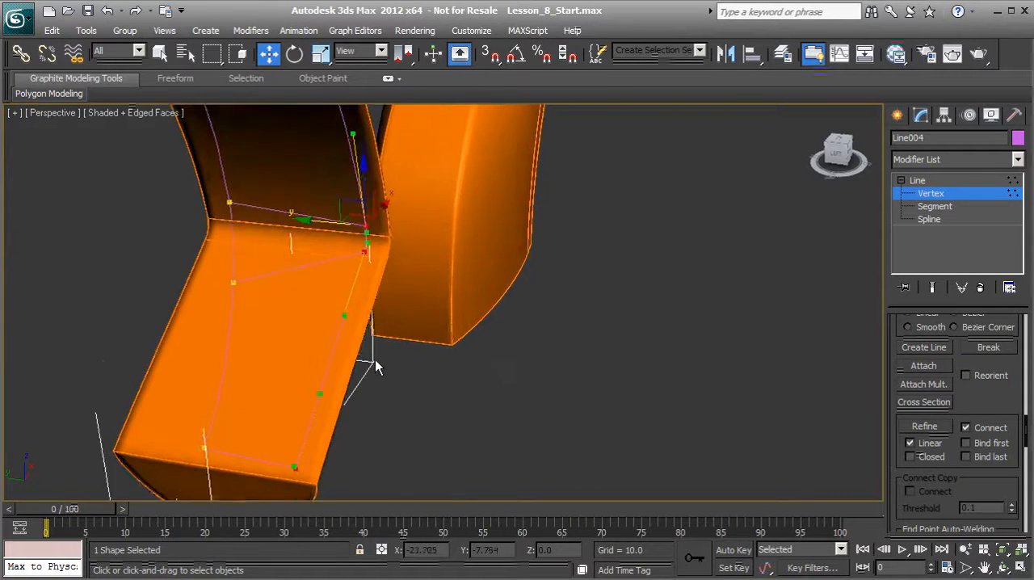
pyautogui.moveTo(360, 365); pyautogui.dragTo(396, 288, button='middle')
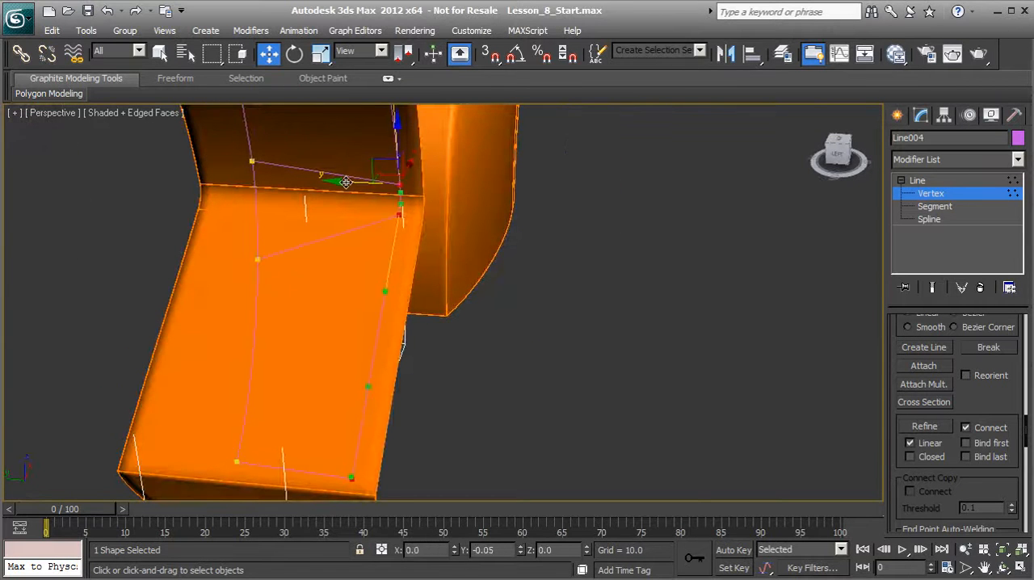
pyautogui.keyDown('alt'); pyautogui.moveTo(343, 181); pyautogui.dragTo(605, 258, button='middle'); pyautogui.keyUp('alt')
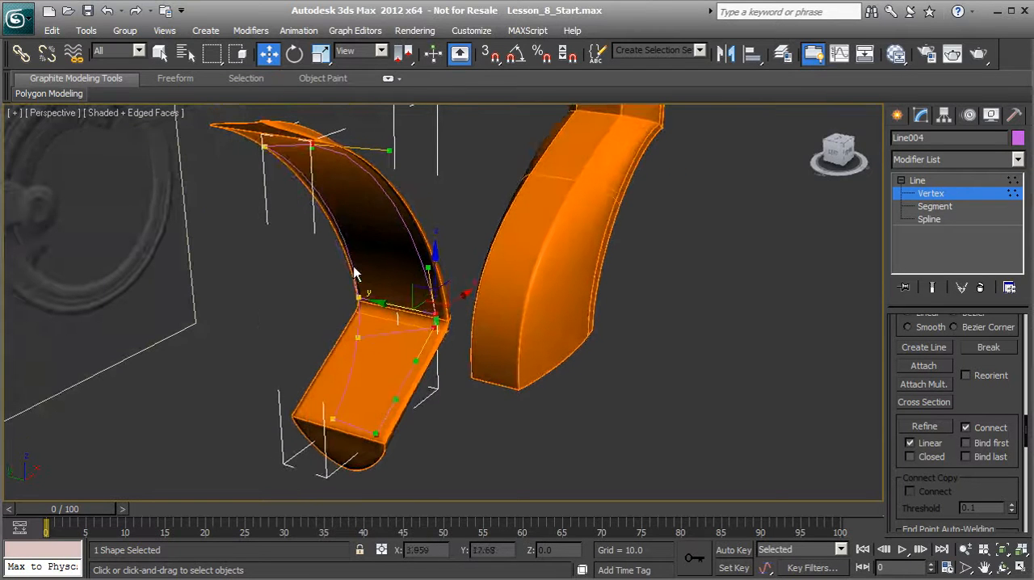
# Exit vertex editing and change the spline's object color to golden yellow.
pyautogui.click(925, 194)
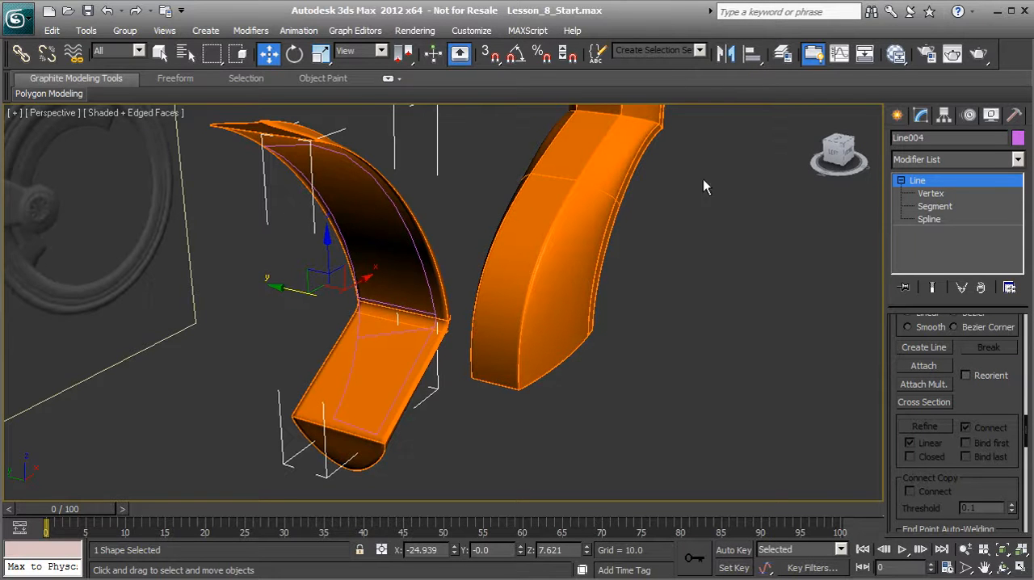
pyautogui.click(1017, 138)
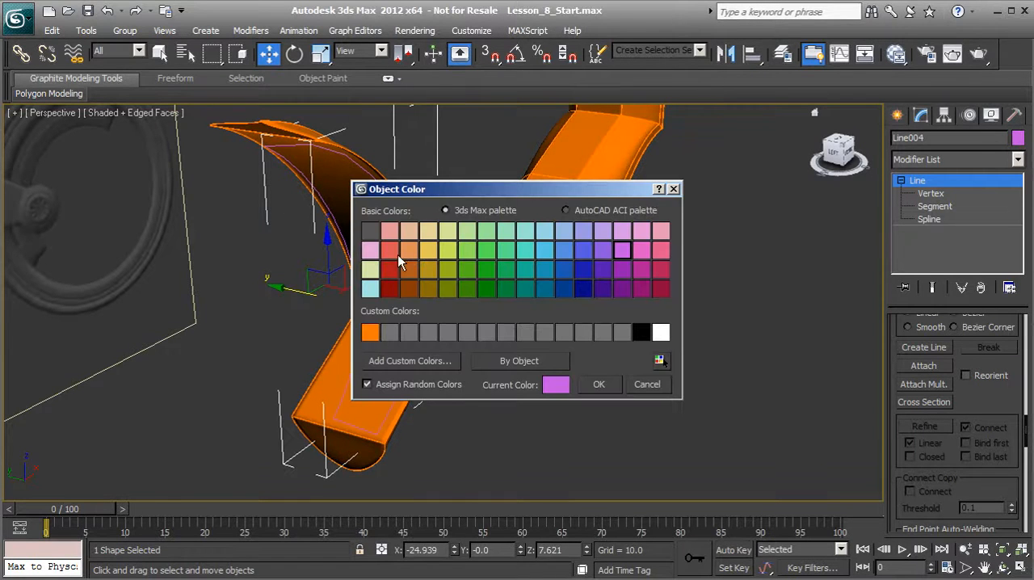
pyautogui.click(445, 271)
pyautogui.click(599, 385)
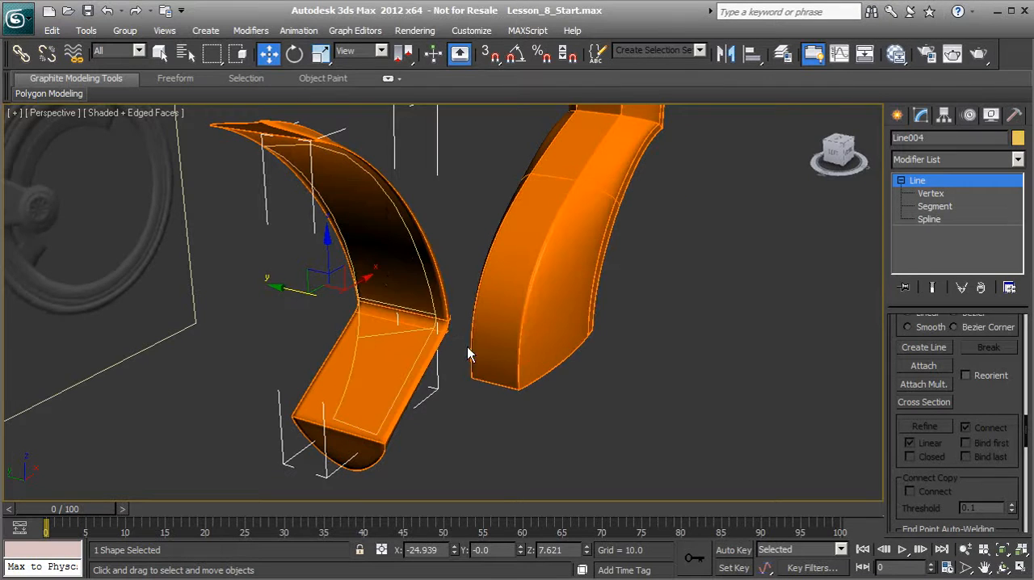
# Mirror the spline across the Y axis as a Copy with an offset of 0.0.
pyautogui.moveTo(353, 258); pyautogui.dragTo(431, 302, button='middle')
pyautogui.scroll(1, 432, 308)
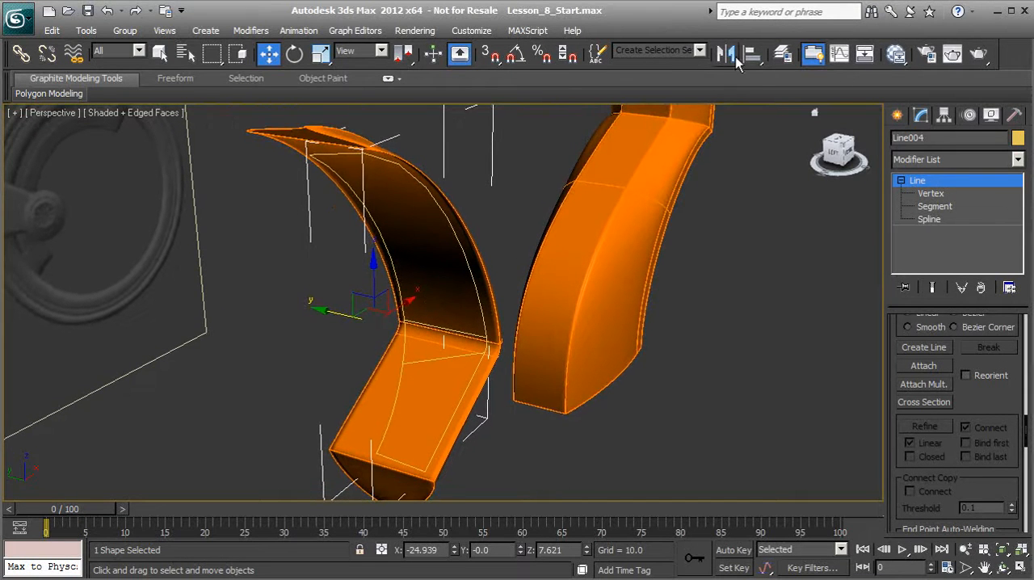
pyautogui.click(726, 54)
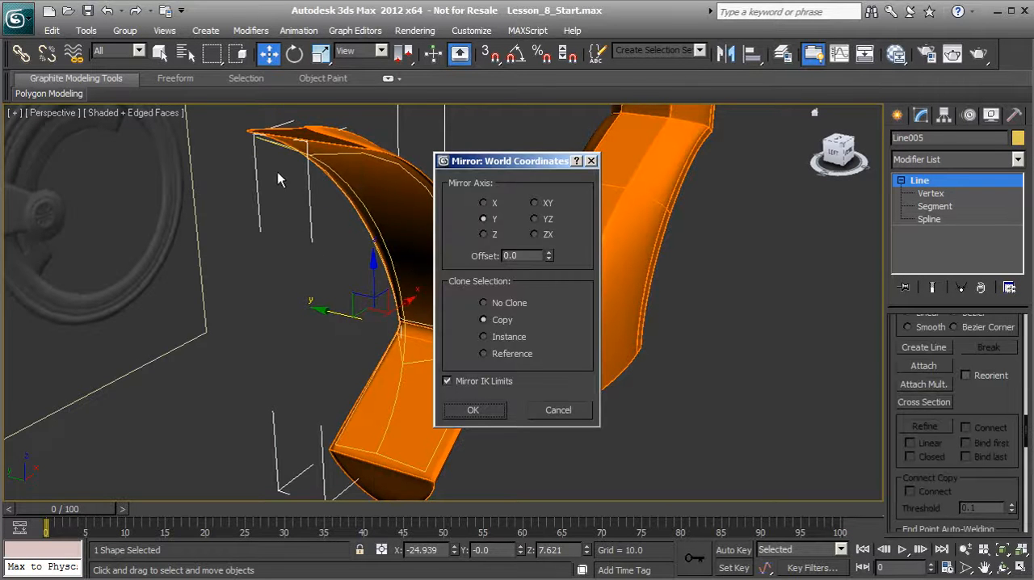
pyautogui.click(473, 410)
pyautogui.keyDown('alt'); pyautogui.moveTo(370, 384); pyautogui.dragTo(403, 334, button='middle'); pyautogui.keyUp('alt')
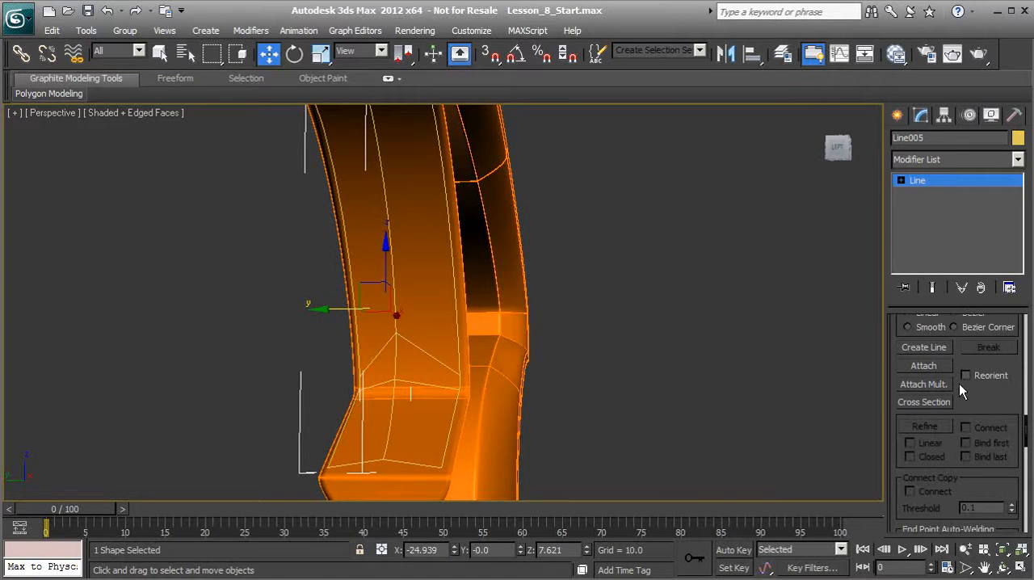
# Attach the mirrored copy to the original panel spline so both halves form one shape.
pyautogui.click(936, 367)
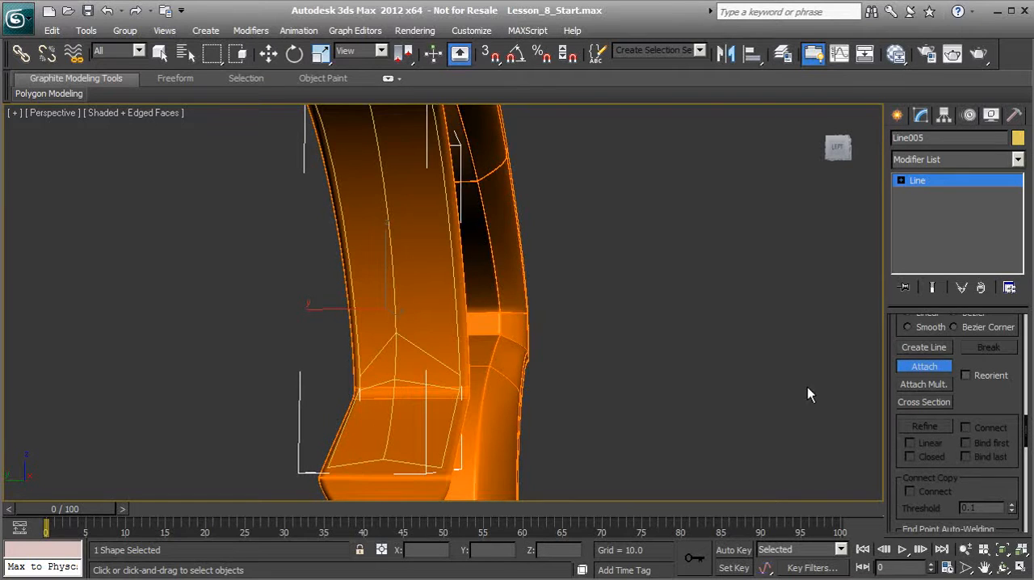
pyautogui.click(941, 370)
pyautogui.scroll(3, 981, 365)
pyautogui.moveTo(487, 306); pyautogui.dragTo(510, 373, button='middle')
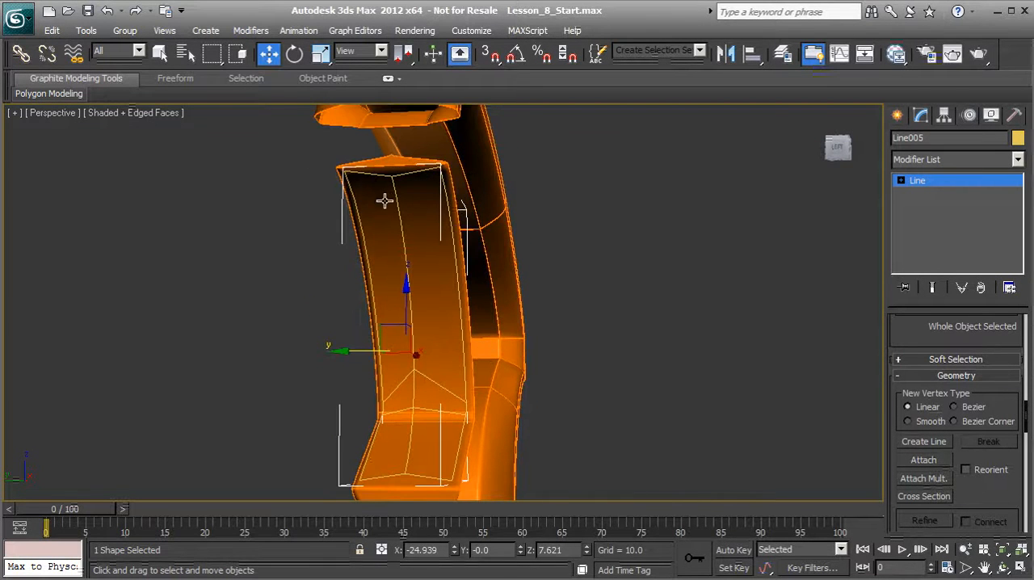
# Weld the overlapping vertices along the panel spline's center seam with a 0.1 threshold, then exit vertex editing.
pyautogui.click(901, 180)
pyautogui.click(930, 193)
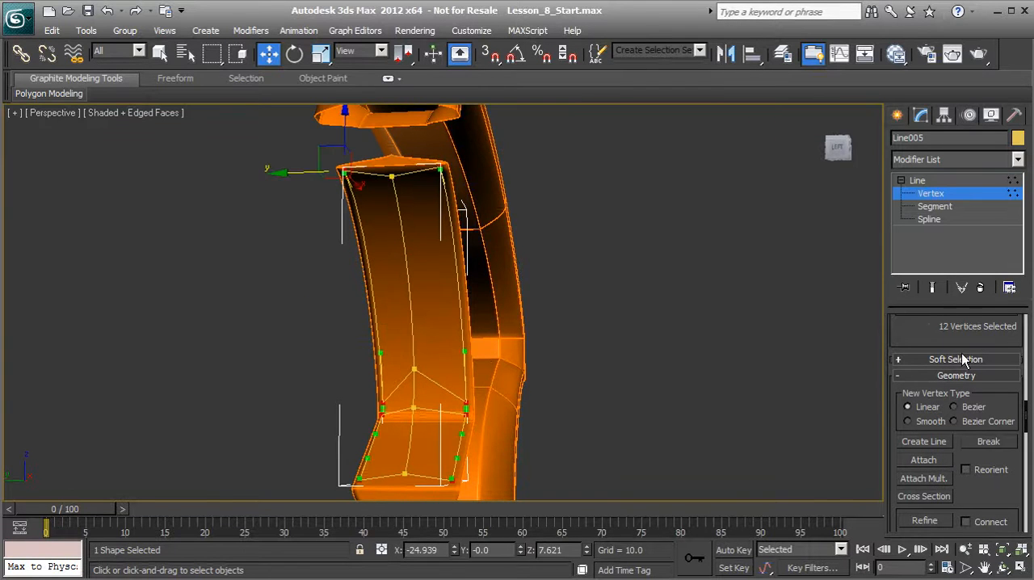
pyautogui.keyDown('alt'); pyautogui.moveTo(563, 325); pyautogui.dragTo(404, 196, button='middle'); pyautogui.keyUp('alt')
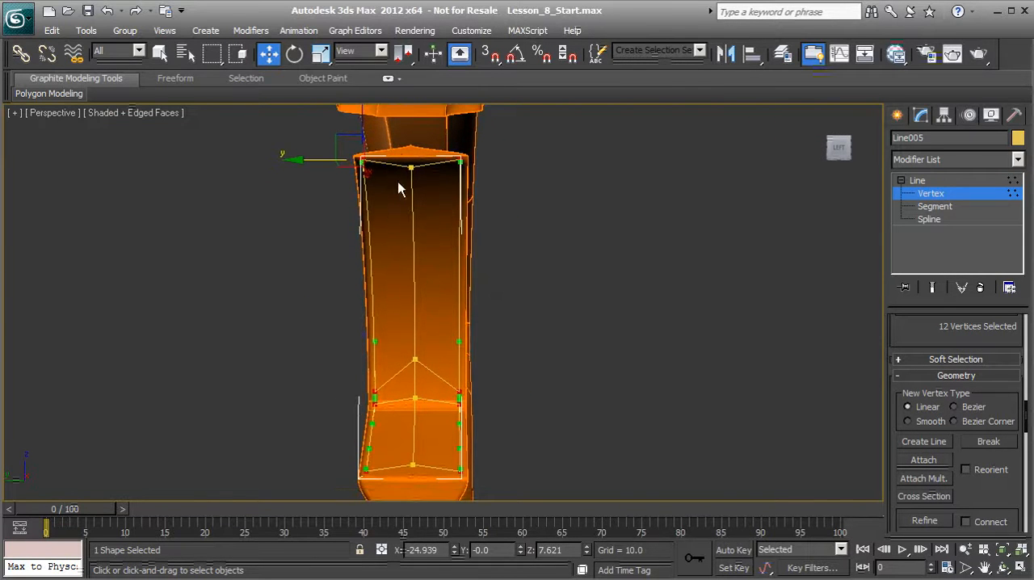
pyautogui.click(414, 462)
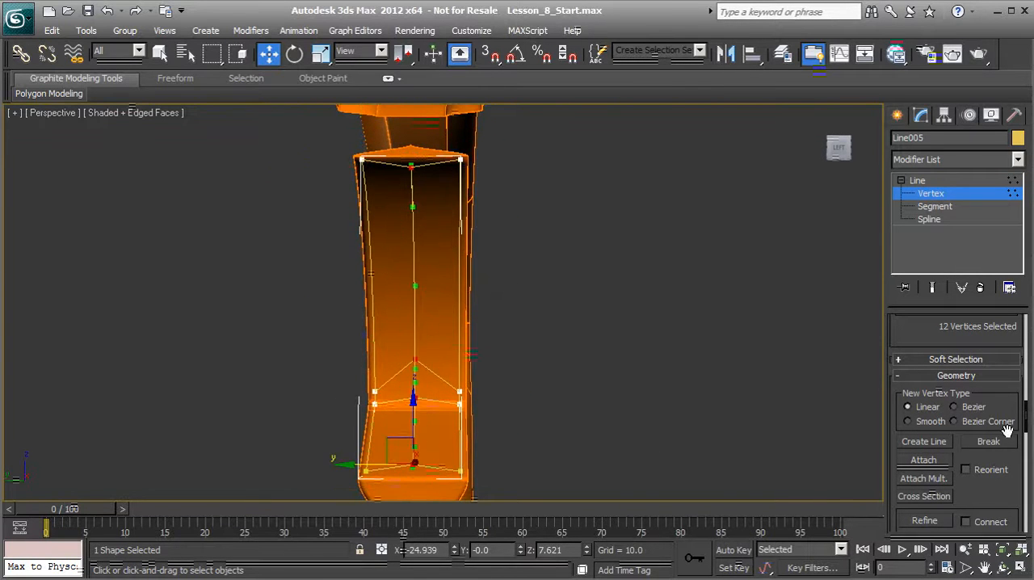
pyautogui.scroll(-3, 923, 340)
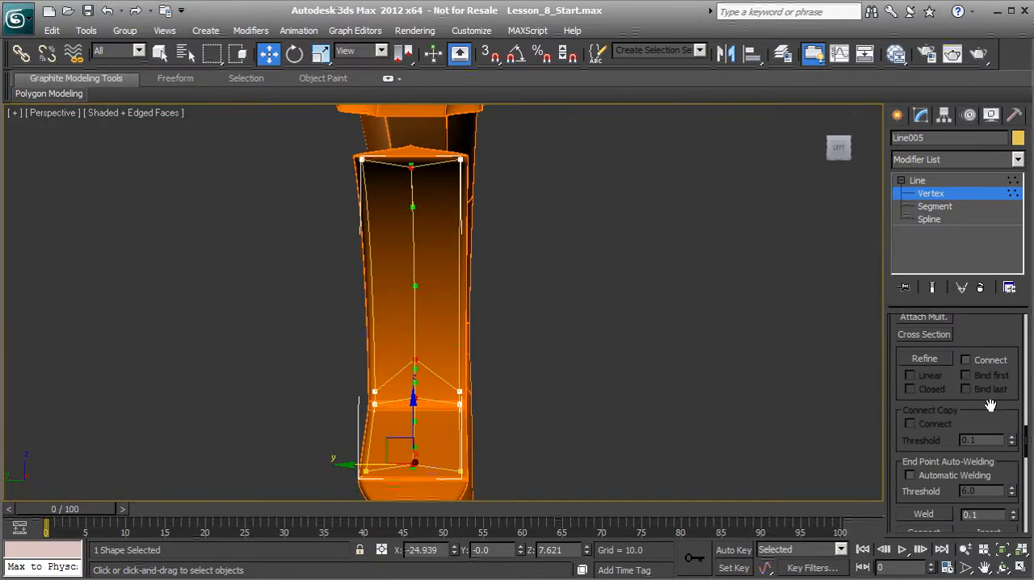
pyautogui.scroll(9, 993, 420)
pyautogui.scroll(-6, 993, 420)
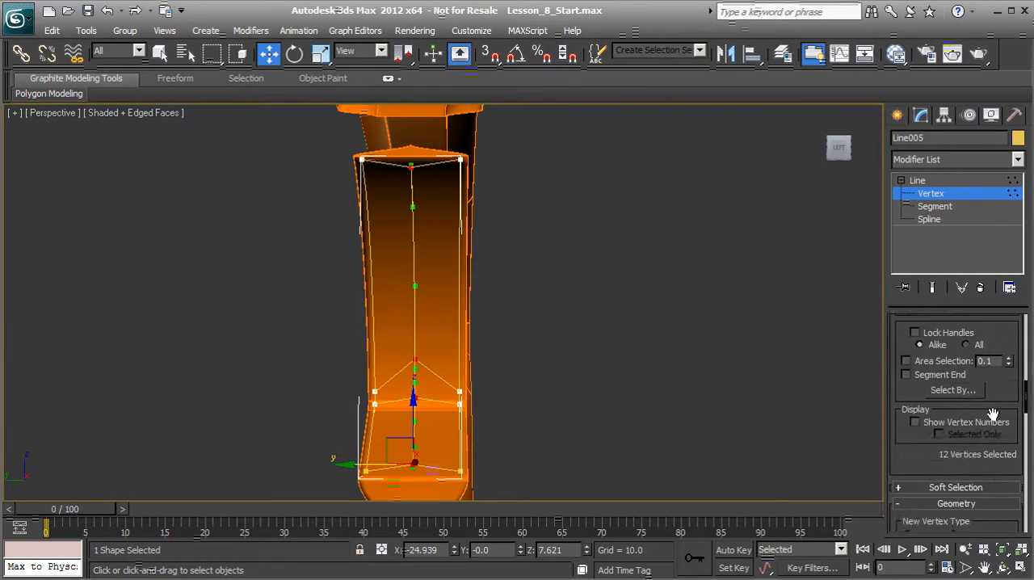
pyautogui.scroll(-3, 993, 420)
pyautogui.scroll(-6, 992, 413)
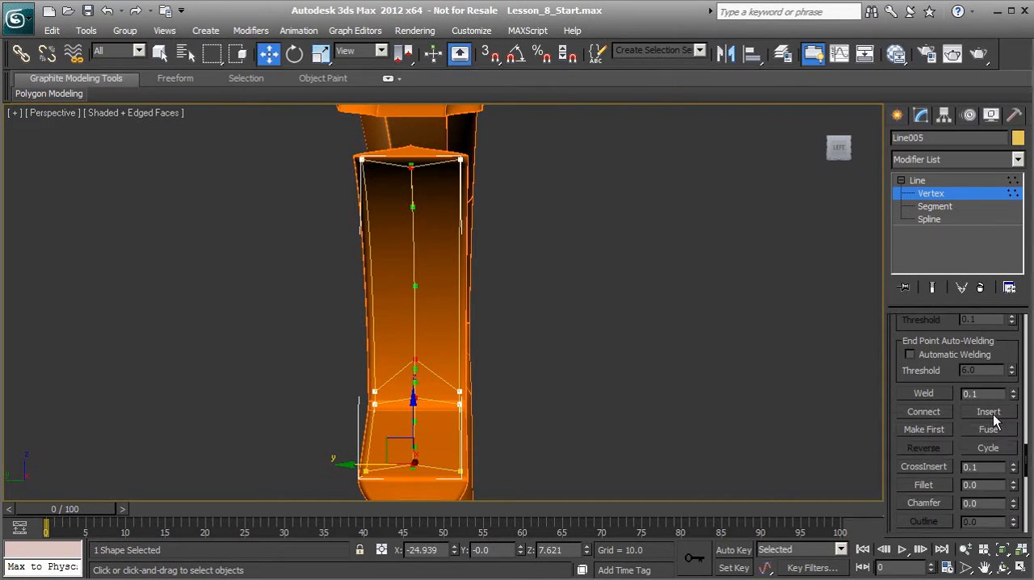
pyautogui.click(925, 394)
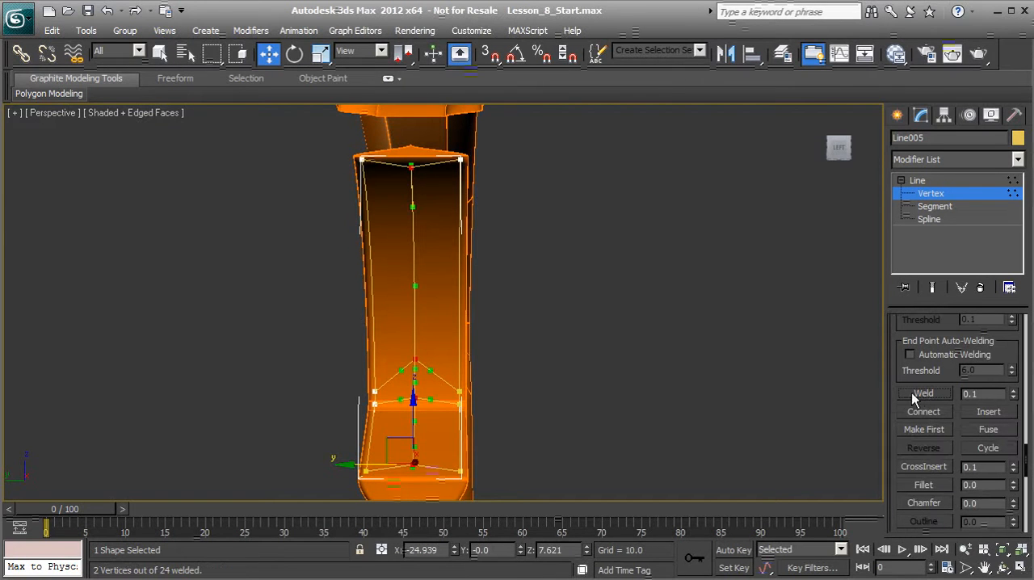
pyautogui.moveTo(492, 302); pyautogui.dragTo(480, 281, button='middle')
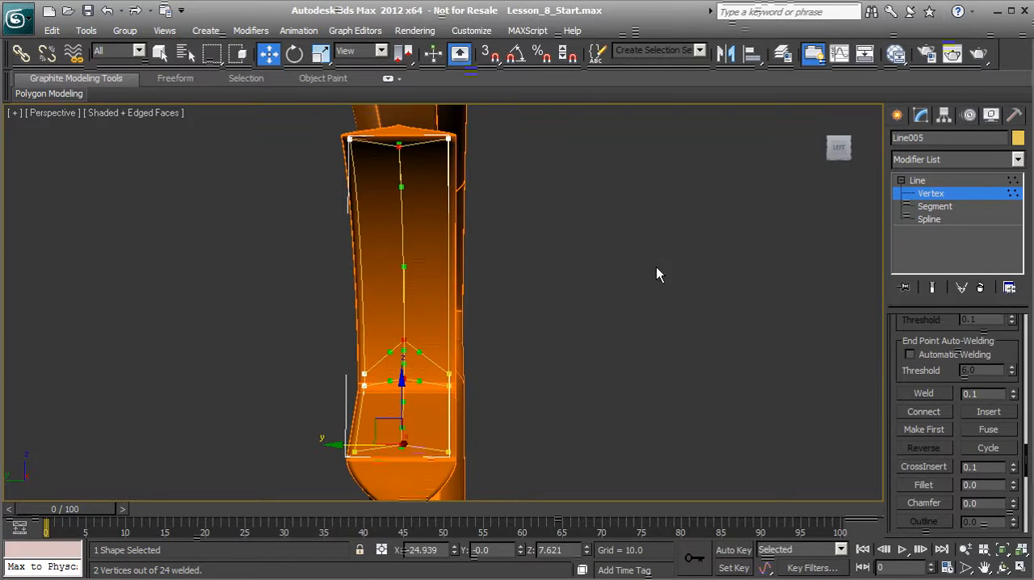
pyautogui.click(932, 193)
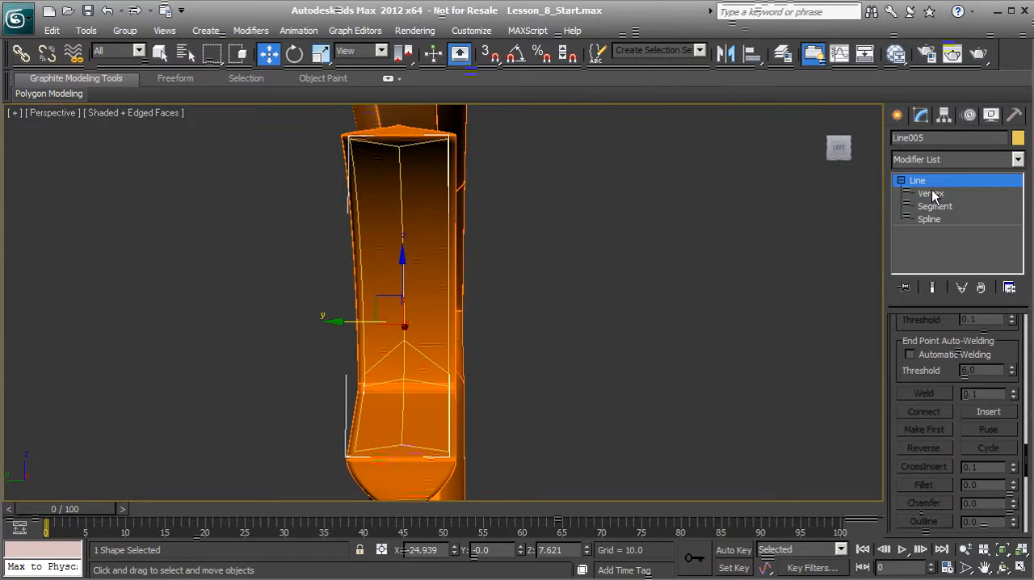
# Apply a Surface modifier to the combined spline cage.
pyautogui.click(1017, 161)
pyautogui.scroll(-15, 961, 364)
pyautogui.scroll(-4, 983, 484)
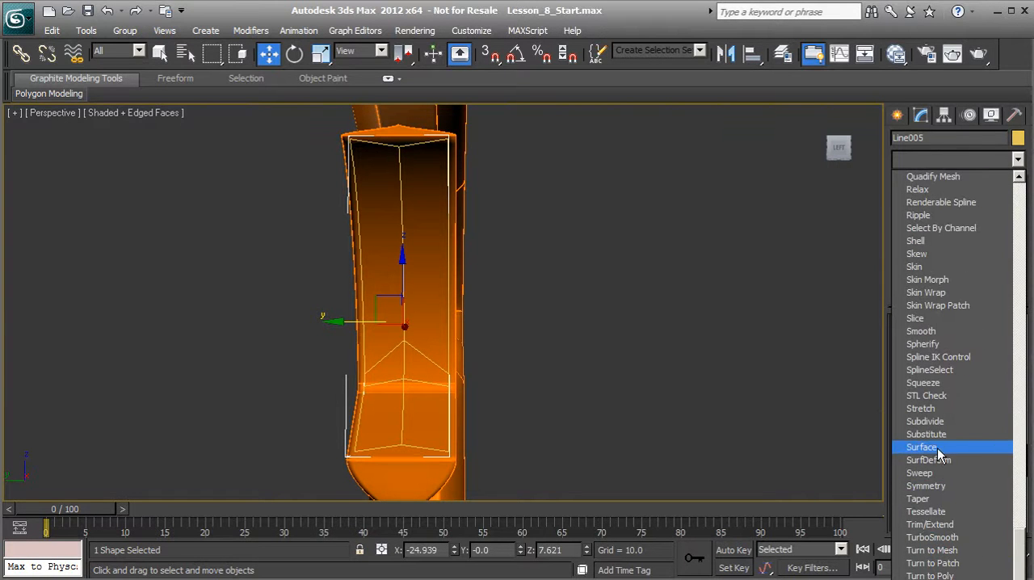
pyautogui.click(936, 448)
pyautogui.keyDown('alt'); pyautogui.moveTo(480, 362); pyautogui.dragTo(459, 405, button='middle'); pyautogui.keyUp('alt')
pyautogui.scroll(3, 413, 362)
pyautogui.keyDown('alt'); pyautogui.moveTo(437, 287); pyautogui.dragTo(446, 338, button='middle'); pyautogui.keyUp('alt')
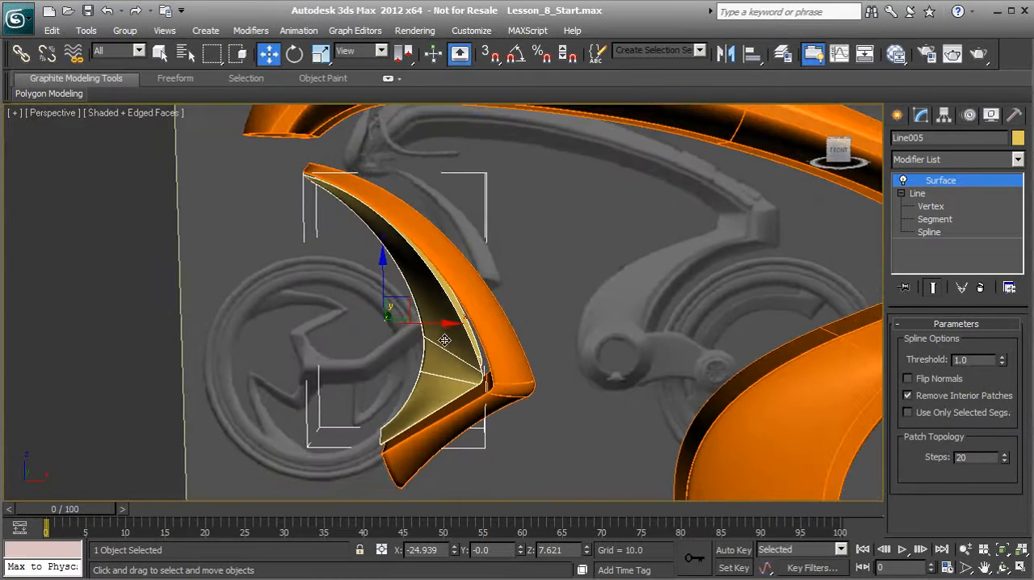
# Hide every unselected object so only the golden yellow panel surface is displayed.
pyautogui.rightClick(446, 334)
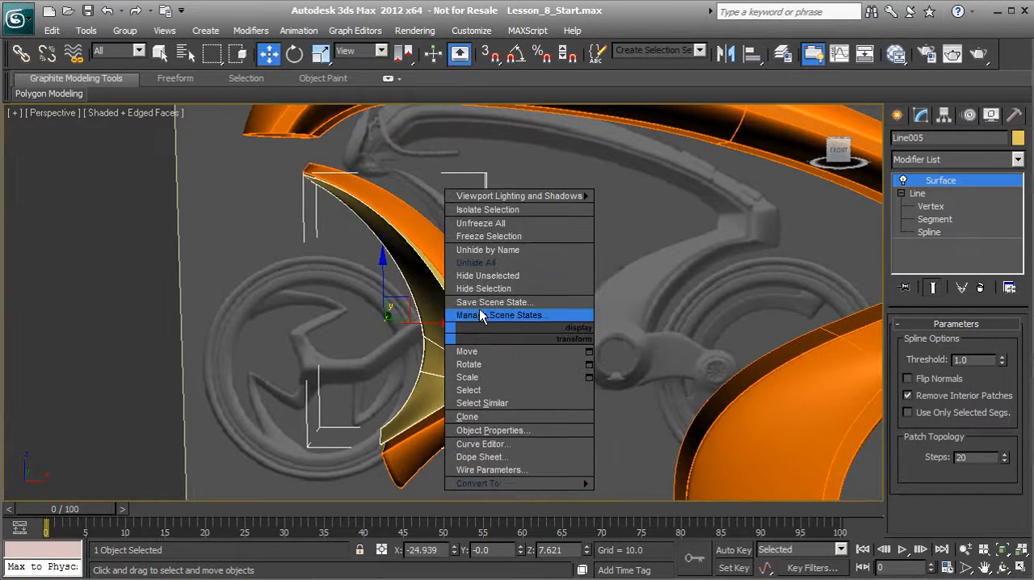
pyautogui.click(484, 276)
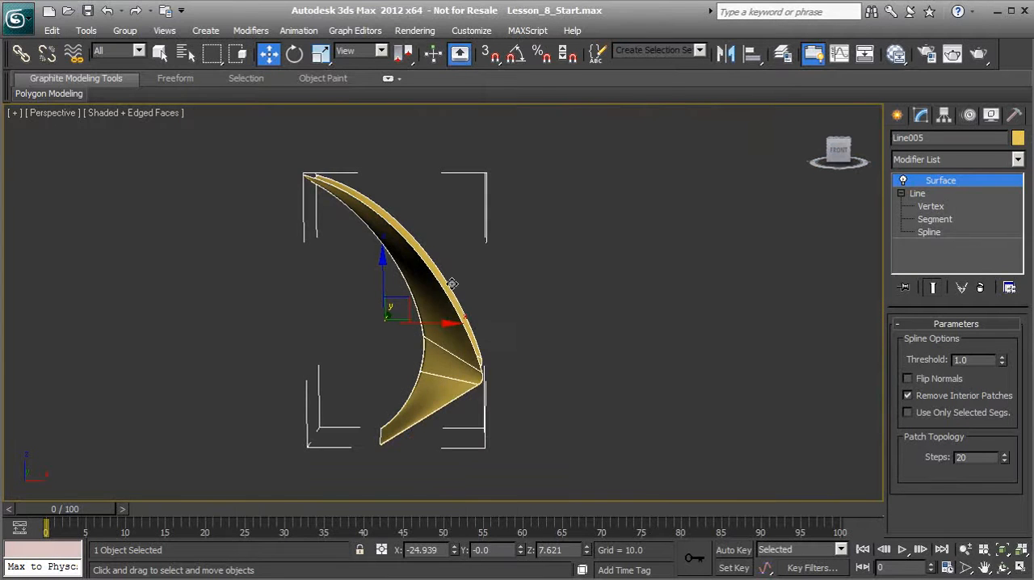
pyautogui.keyDown('alt'); pyautogui.moveTo(369, 241); pyautogui.dragTo(404, 281, button='middle'); pyautogui.keyUp('alt')
pyautogui.keyDown('alt'); pyautogui.moveTo(391, 365); pyautogui.dragTo(446, 388, button='middle'); pyautogui.keyUp('alt')
pyautogui.scroll(3, 440, 388)
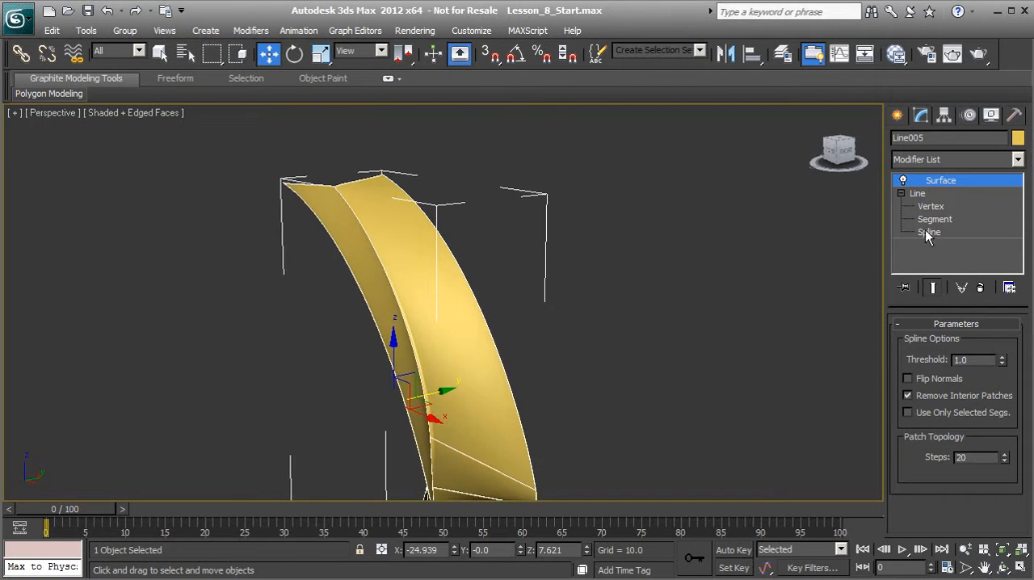
# Edit the Line's vertices with the Surface end result shown, and start Refine with Connect and Linear enabled.
pyautogui.click(919, 194)
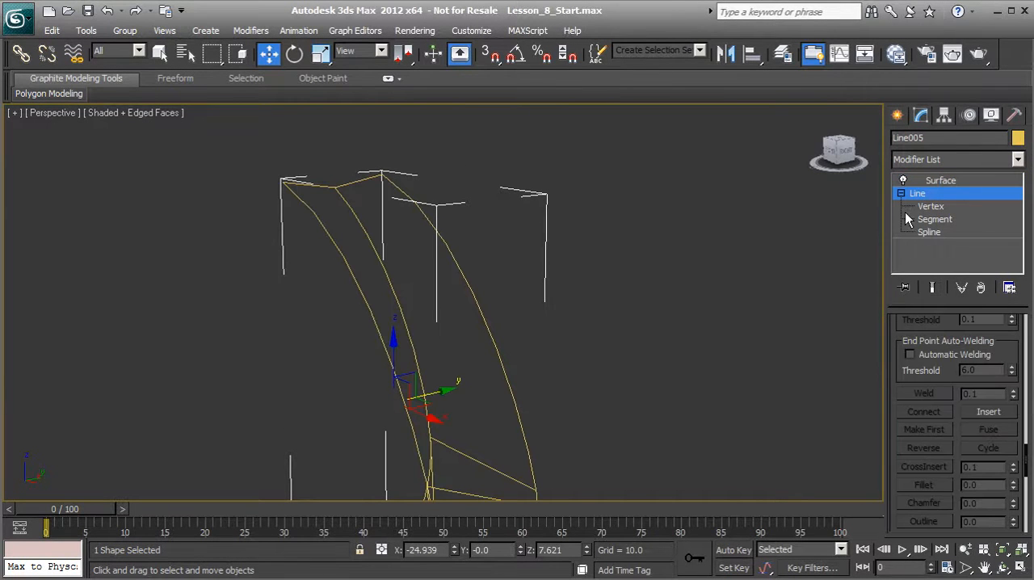
pyautogui.click(931, 289)
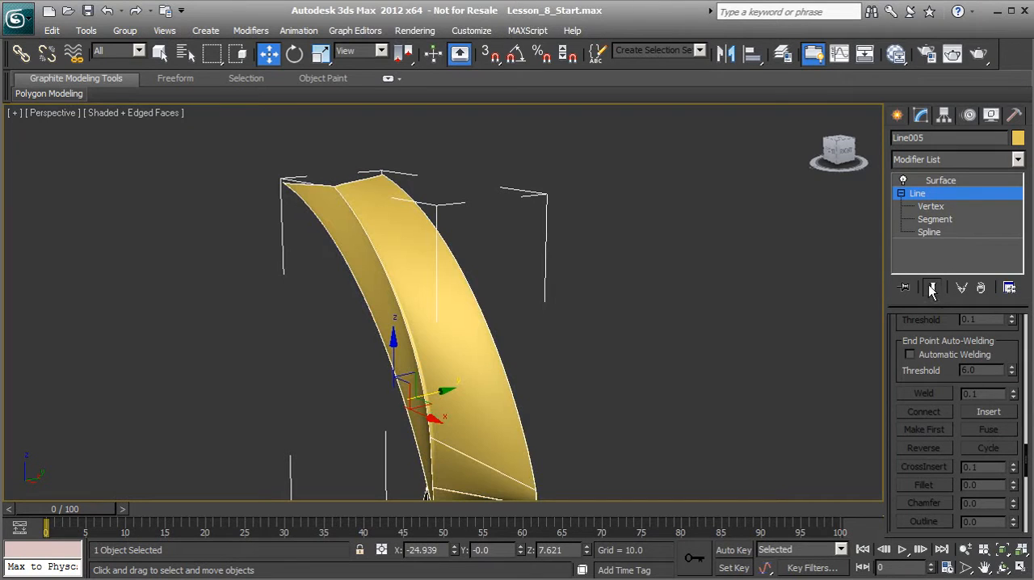
pyautogui.click(930, 206)
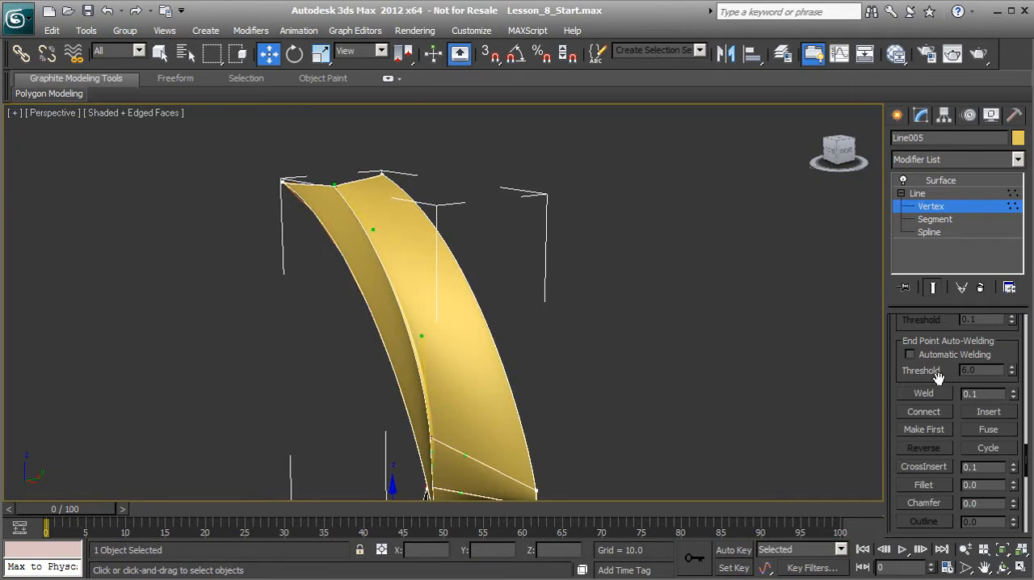
pyautogui.scroll(5, 944, 371)
pyautogui.click(966, 410)
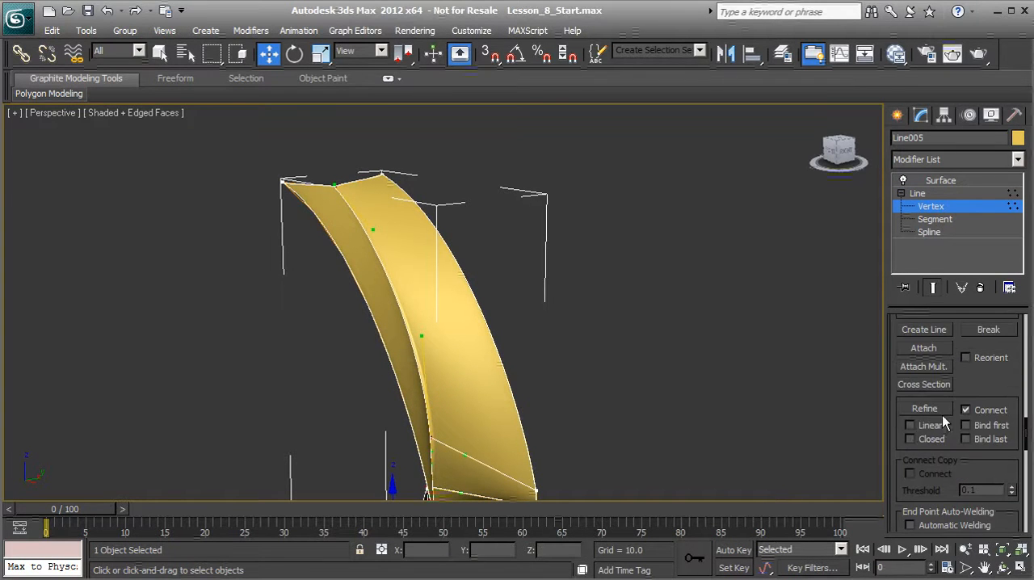
pyautogui.click(917, 414)
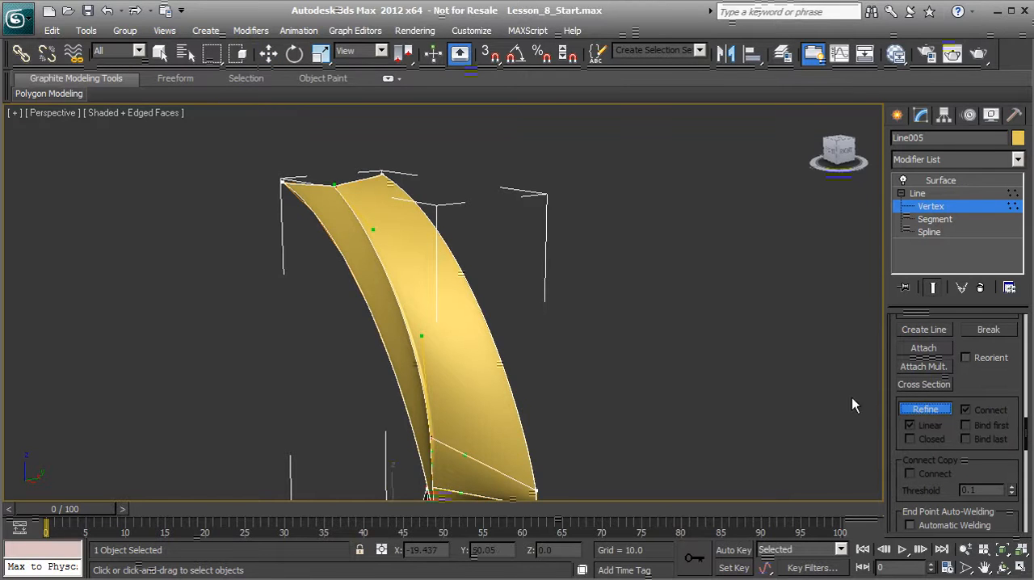
# Try to refine a straight connection between the two outer vertices at the panel's upper tip.
pyautogui.keyDown('alt'); pyautogui.moveTo(542, 295); pyautogui.dragTo(518, 309, button='middle'); pyautogui.keyUp('alt')
pyautogui.moveTo(466, 276); pyautogui.dragTo(511, 330, button='middle')
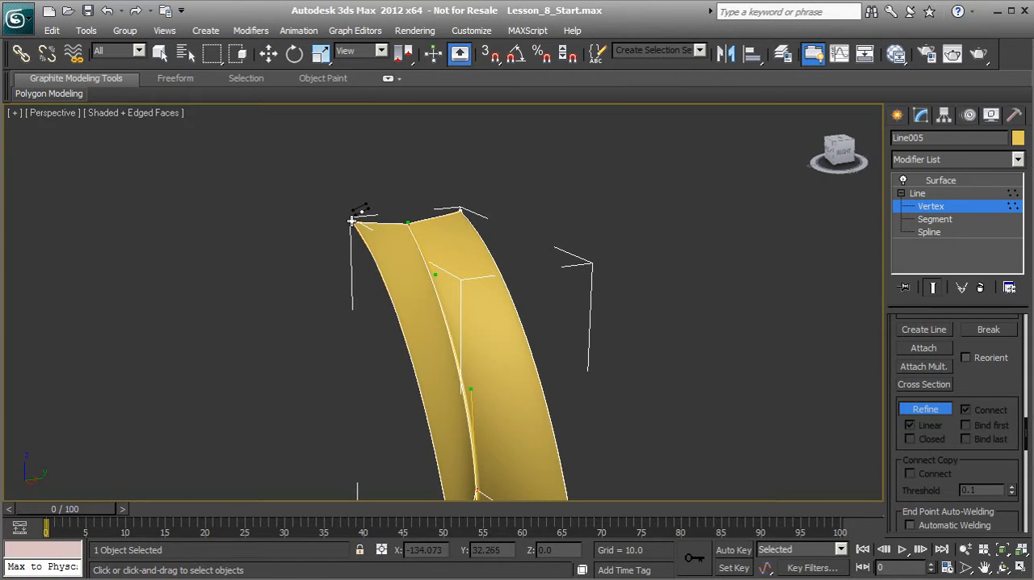
pyautogui.moveTo(353, 222); pyautogui.dragTo(380, 254, button='middle')
pyautogui.scroll(3, 379, 257)
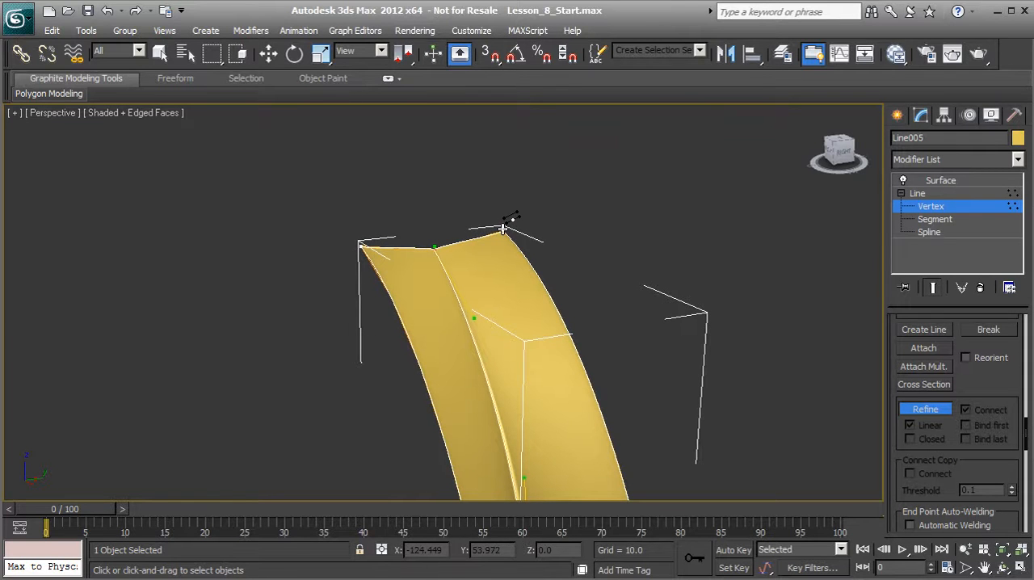
pyautogui.press('w')
pyautogui.keyDown('alt'); pyautogui.moveTo(491, 311); pyautogui.dragTo(533, 357, button='middle'); pyautogui.keyUp('alt')
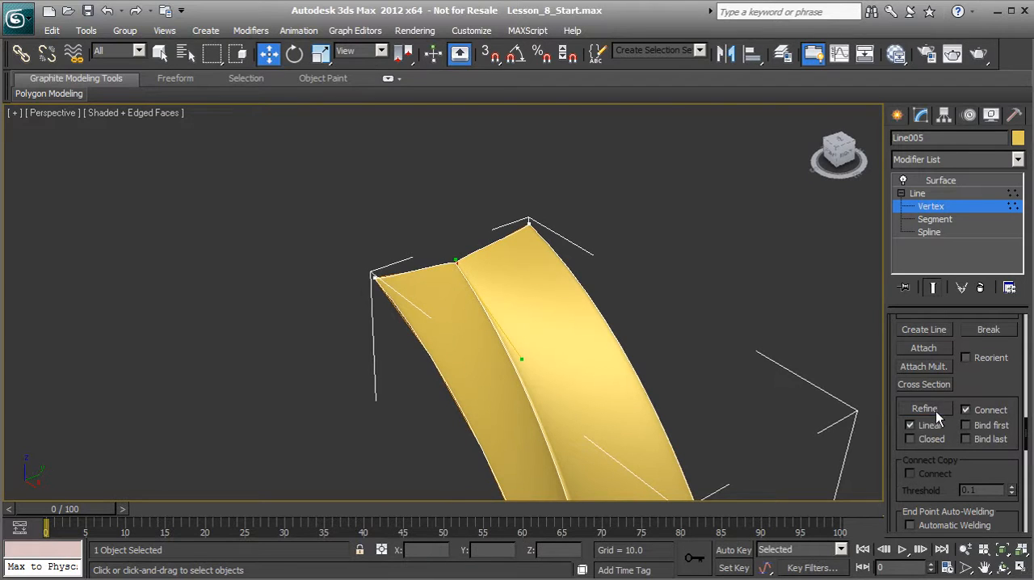
# Restart Refine and connect the two outer vertices at the panel's upper tip with a straight segment.
pyautogui.click(924, 408)
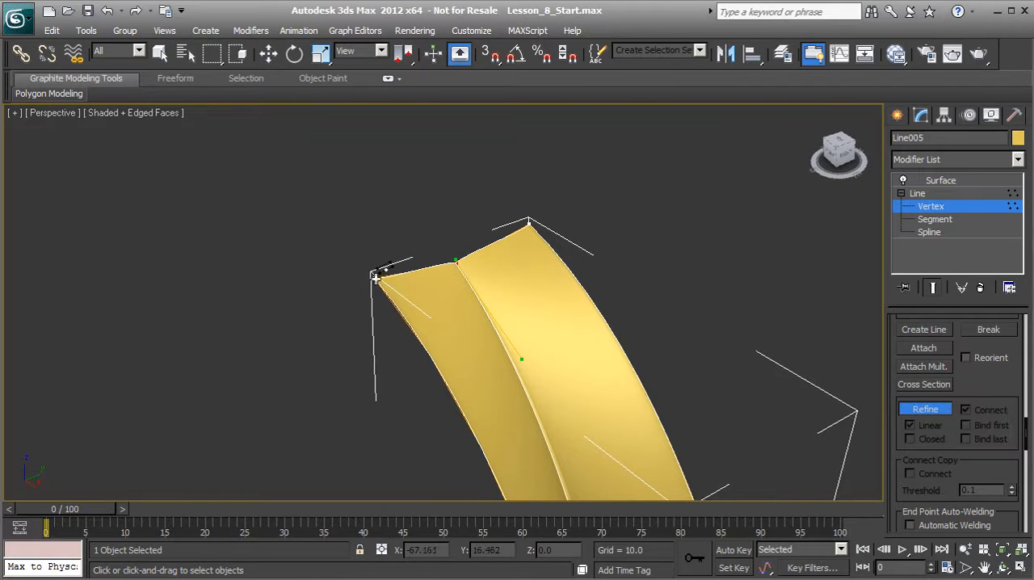
pyautogui.click(529, 223)
pyautogui.rightClick(532, 214)
# Refine a straight connection across the back between the two upper corner vertices at the panel's bend.
pyautogui.moveTo(499, 314); pyautogui.dragTo(499, 226, button='middle')
pyautogui.scroll(-1, 504, 291)
pyautogui.moveTo(514, 358); pyautogui.dragTo(500, 295, button='middle')
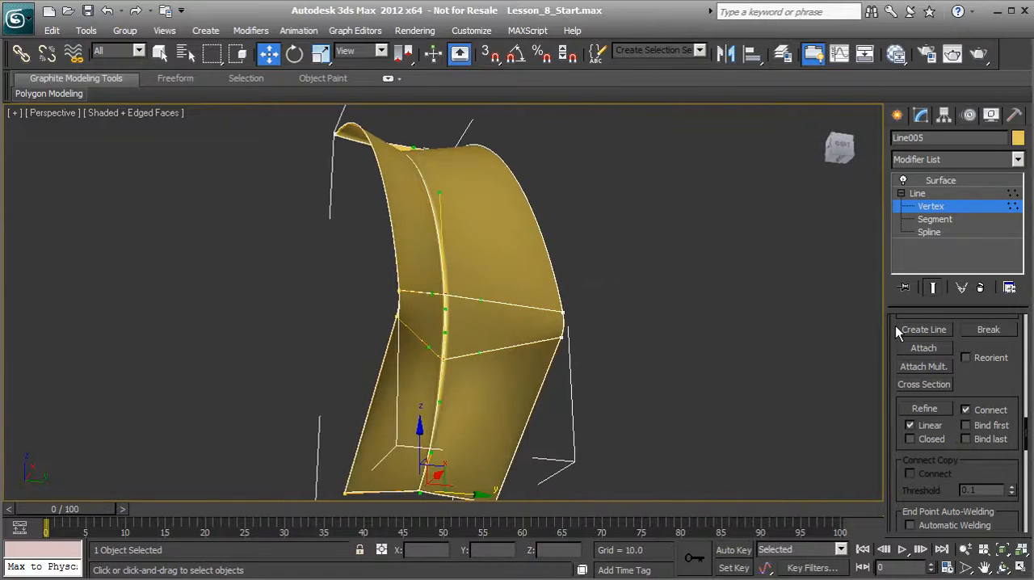
pyautogui.click(925, 408)
pyautogui.click(398, 291)
pyautogui.click(563, 312)
pyautogui.rightClick(607, 290)
# Refine a straight connection across the back between the two lower corner vertices at the panel's bend.
pyautogui.keyDown('alt'); pyautogui.moveTo(606, 290); pyautogui.dragTo(715, 377, button='middle'); pyautogui.keyUp('alt')
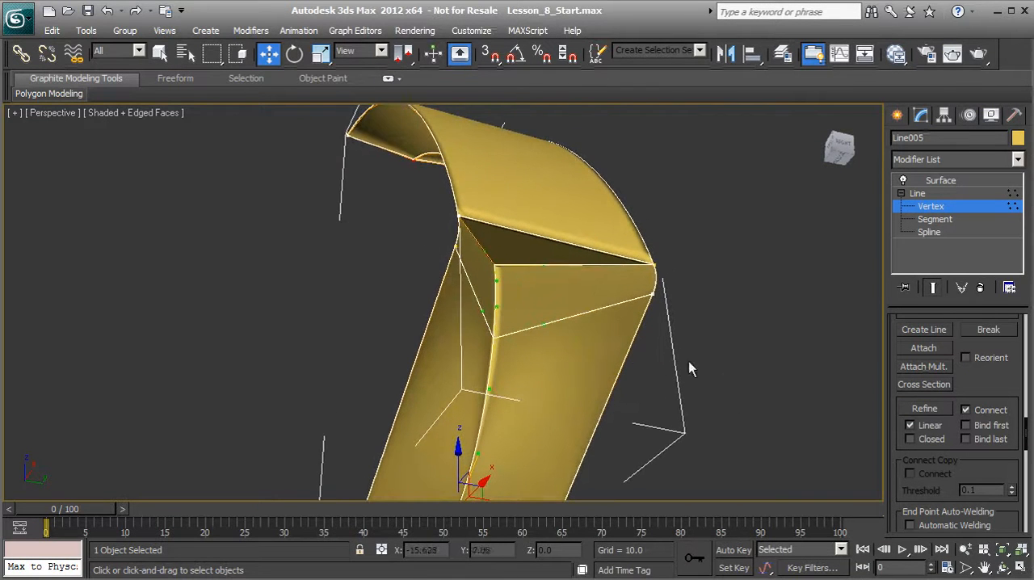
pyautogui.click(918, 410)
pyautogui.keyDown('alt'); pyautogui.moveTo(612, 311); pyautogui.dragTo(534, 300, button='middle'); pyautogui.keyUp('alt')
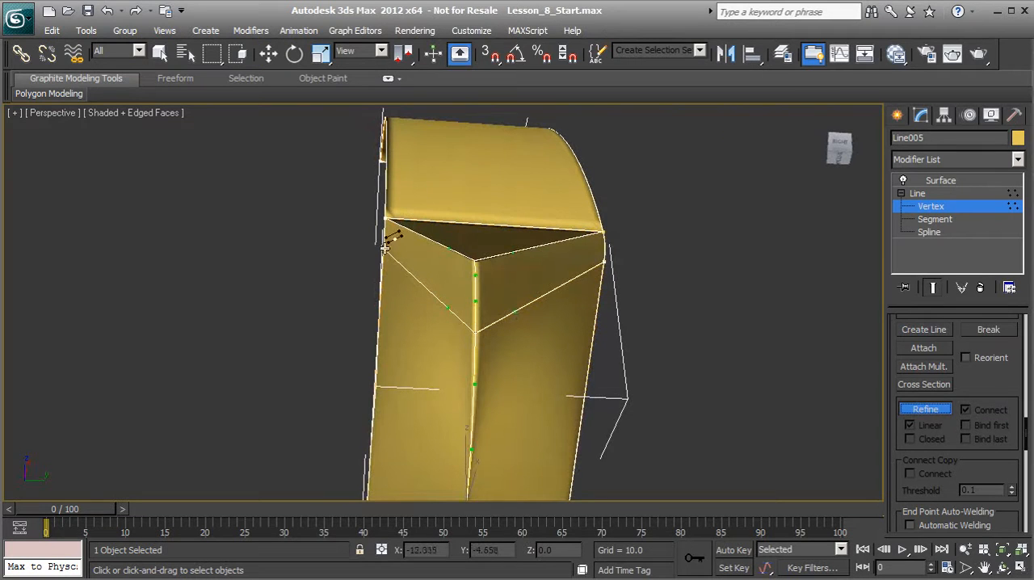
pyautogui.rightClick(602, 263)
# Refine a straight connection between the two outer vertices at the panel's lower tip.
pyautogui.keyDown('alt'); pyautogui.moveTo(548, 339); pyautogui.dragTo(594, 307, button='middle'); pyautogui.keyUp('alt')
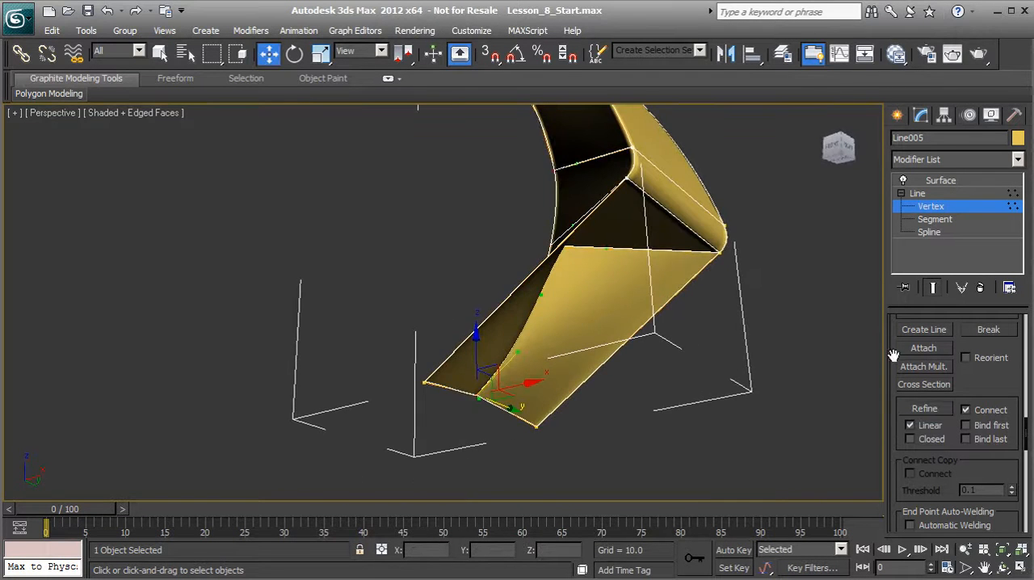
pyautogui.click(925, 408)
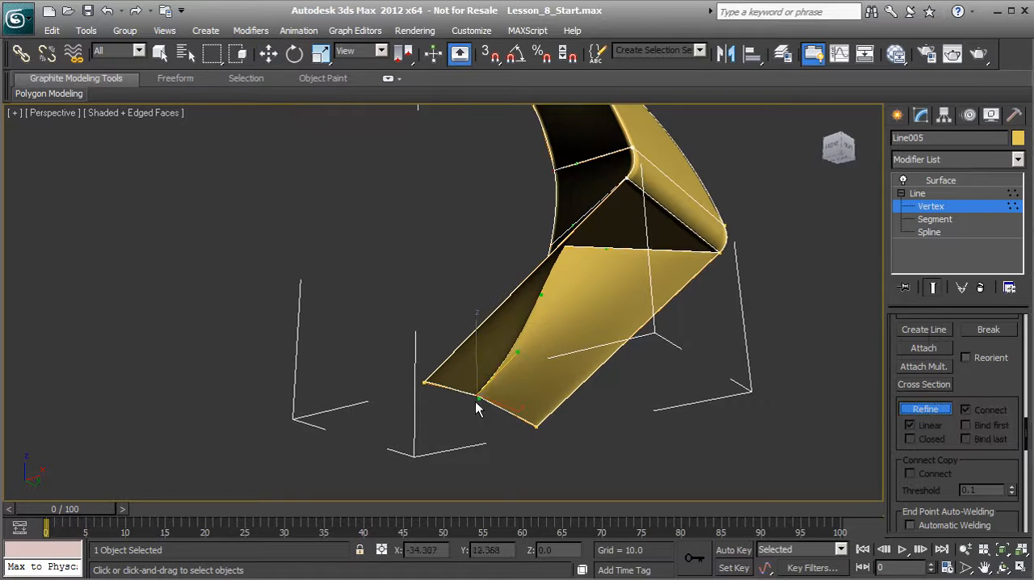
pyautogui.click(425, 383)
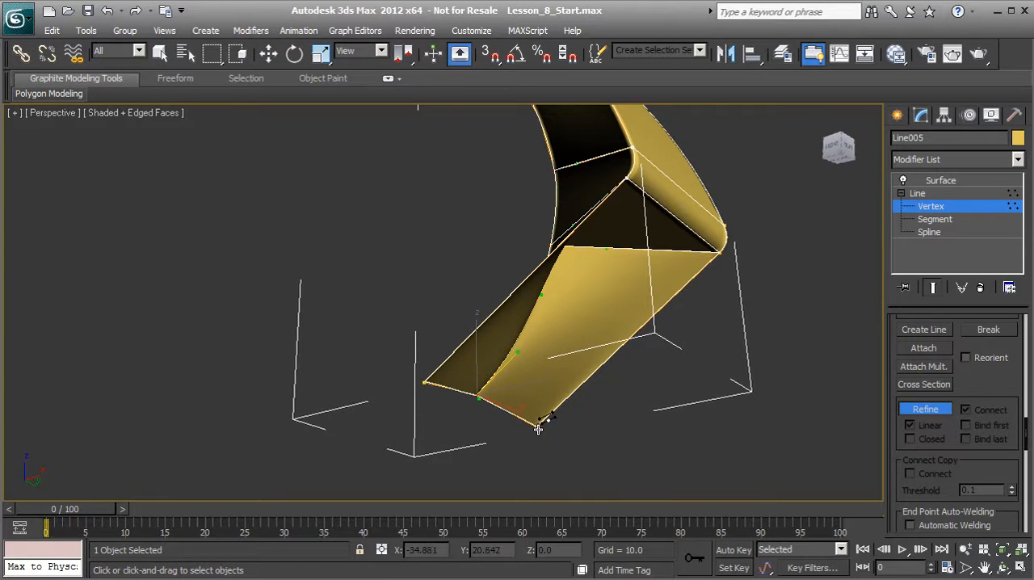
pyautogui.click(537, 426)
pyautogui.rightClick(533, 392)
# Unhide all hidden objects and exit vertex editing on the panel spline.
pyautogui.keyDown('alt'); pyautogui.moveTo(480, 390); pyautogui.dragTo(538, 355, button='middle'); pyautogui.keyUp('alt')
pyautogui.rightClick(549, 273)
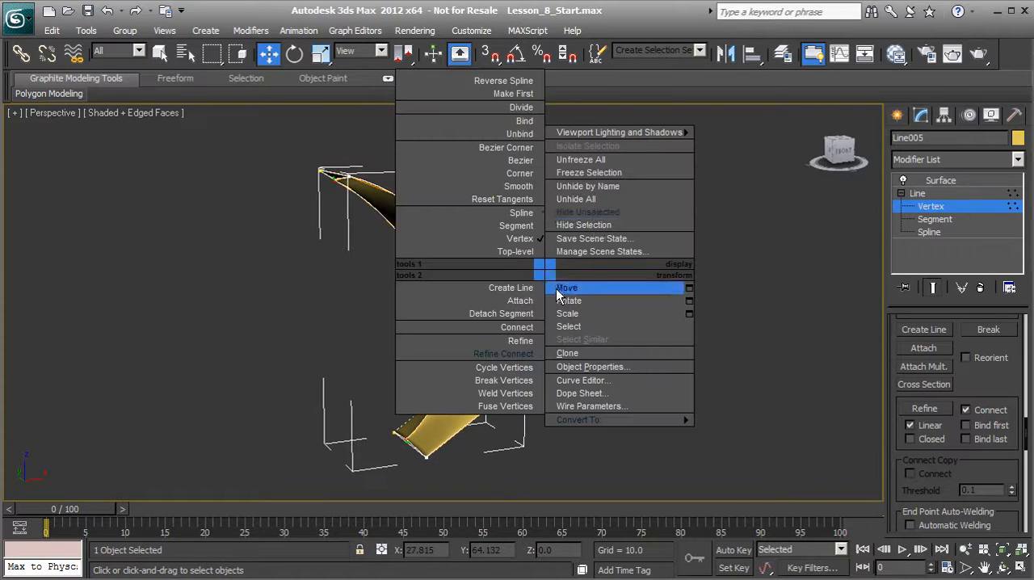
pyautogui.click(589, 200)
pyautogui.keyDown('alt'); pyautogui.moveTo(517, 297); pyautogui.dragTo(515, 335, button='middle'); pyautogui.keyUp('alt')
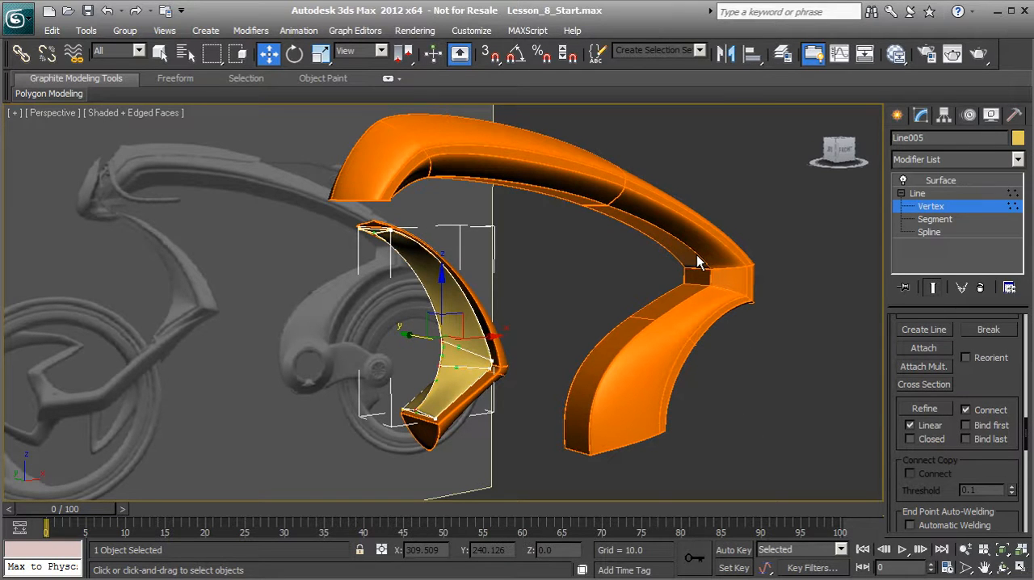
pyautogui.moveTo(669, 482); pyautogui.dragTo(418, 312)
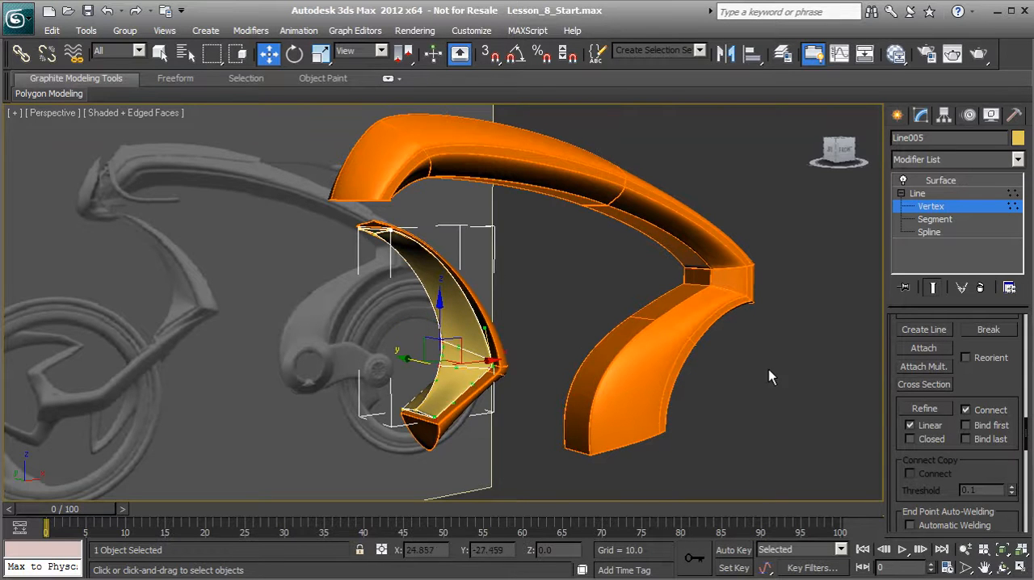
pyautogui.click(933, 207)
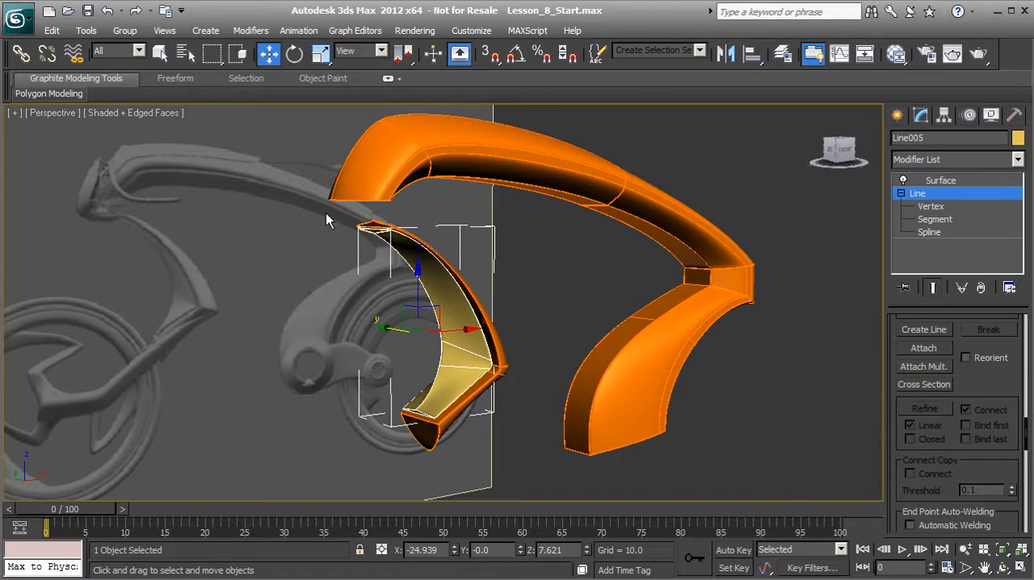
# Select the three orange body panels together and set their object color to black.
pyautogui.moveTo(526, 364); pyautogui.dragTo(430, 180)
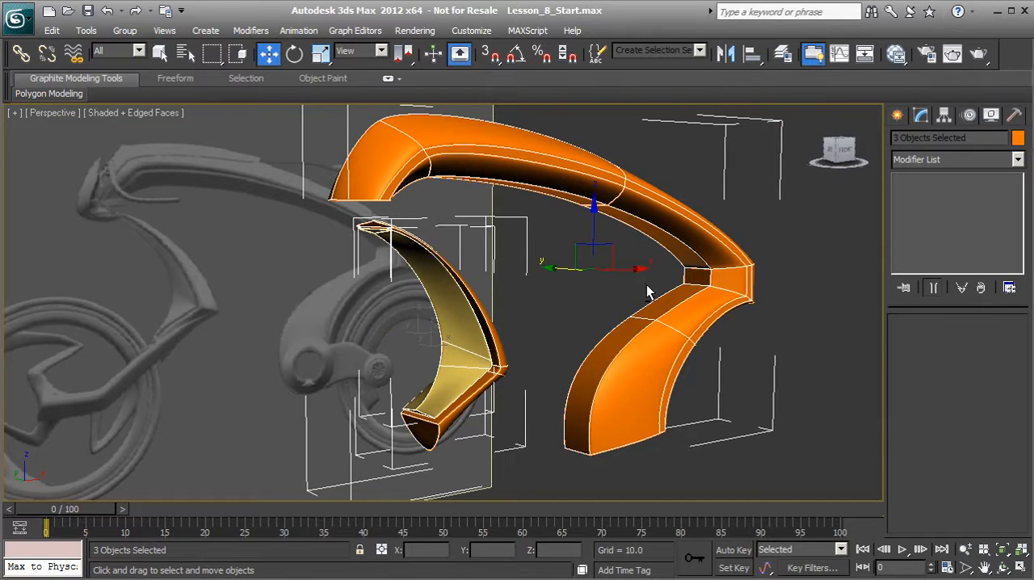
pyautogui.keyDown('alt'); pyautogui.moveTo(644, 283); pyautogui.dragTo(536, 301, button='middle'); pyautogui.keyUp('alt')
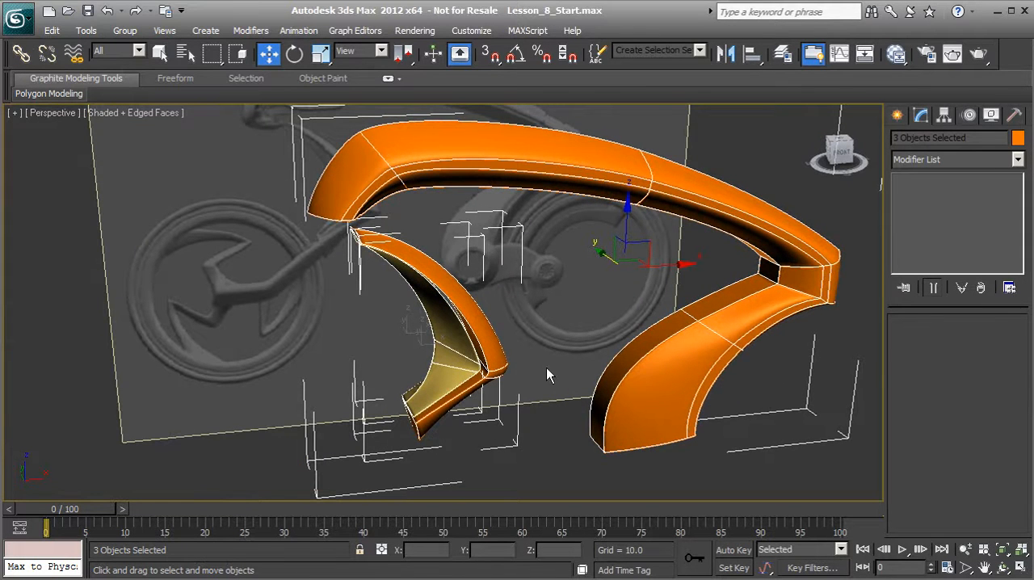
pyautogui.click(1018, 138)
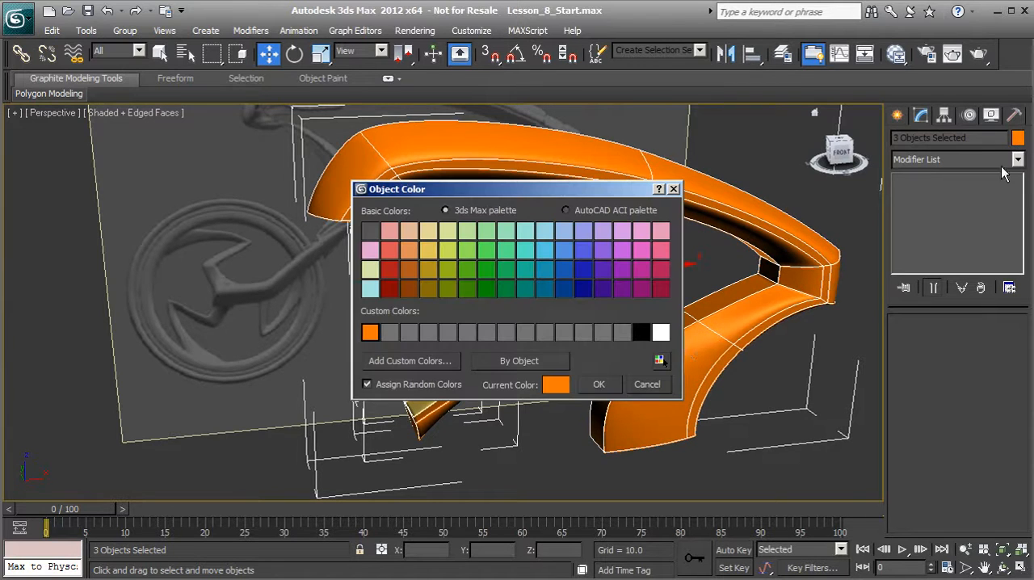
pyautogui.click(640, 332)
pyautogui.click(598, 383)
pyautogui.moveTo(583, 386); pyautogui.dragTo(556, 382, button='middle')
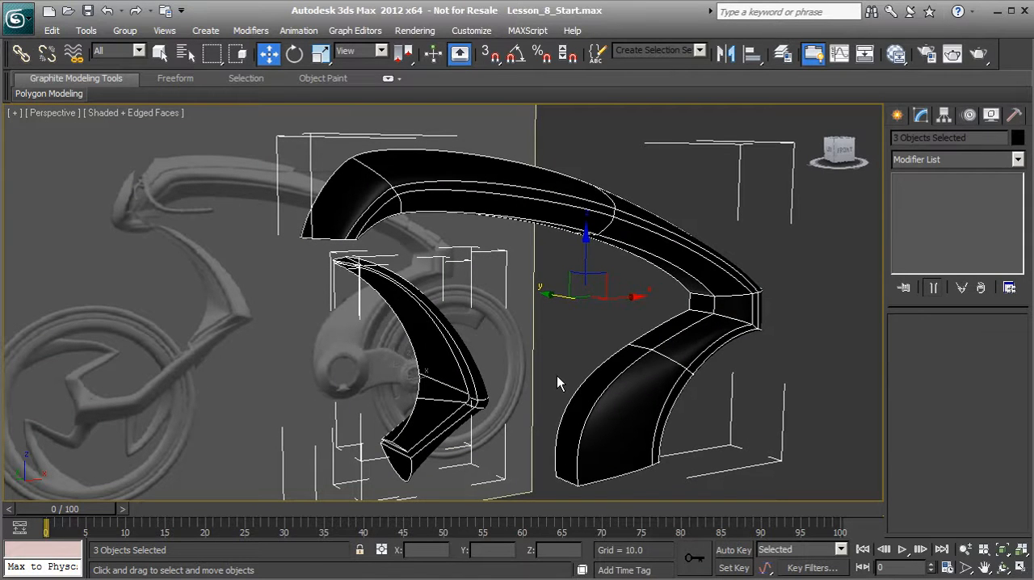
# Create a Standard material in an empty area of the Slate Material Editor and open its parameters.
pyautogui.click(895, 54)
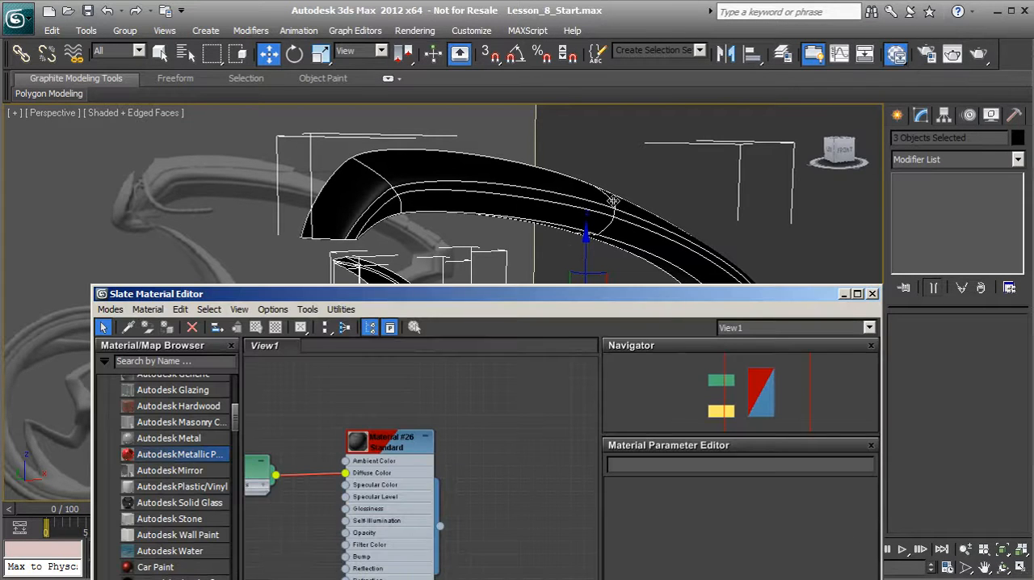
pyautogui.moveTo(481, 433); pyautogui.dragTo(481, 330, button='middle')
pyautogui.moveTo(235, 423); pyautogui.dragTo(236, 395)
pyautogui.moveTo(256, 300); pyautogui.dragTo(261, 118)
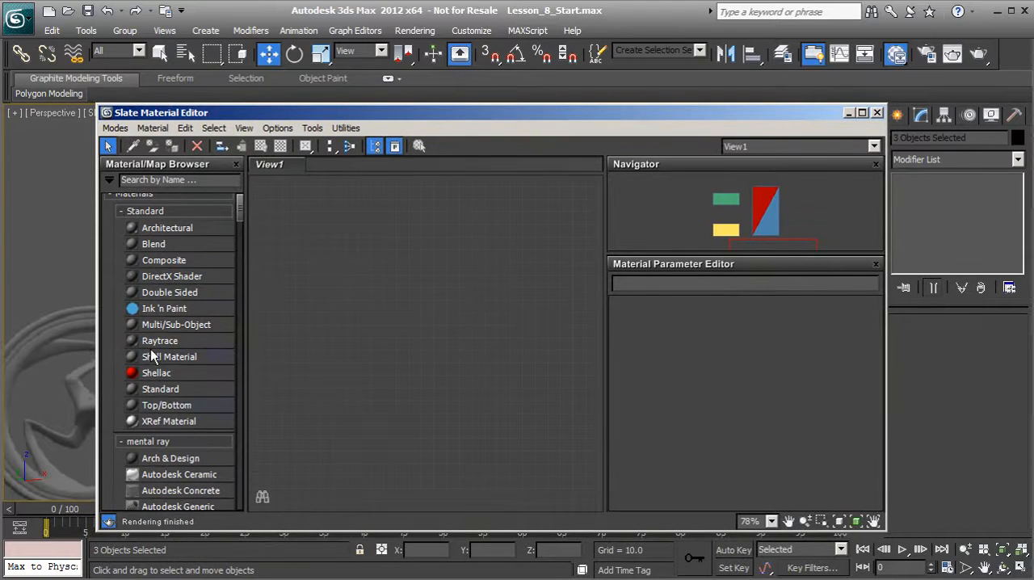
pyautogui.moveTo(162, 391); pyautogui.dragTo(245, 395)
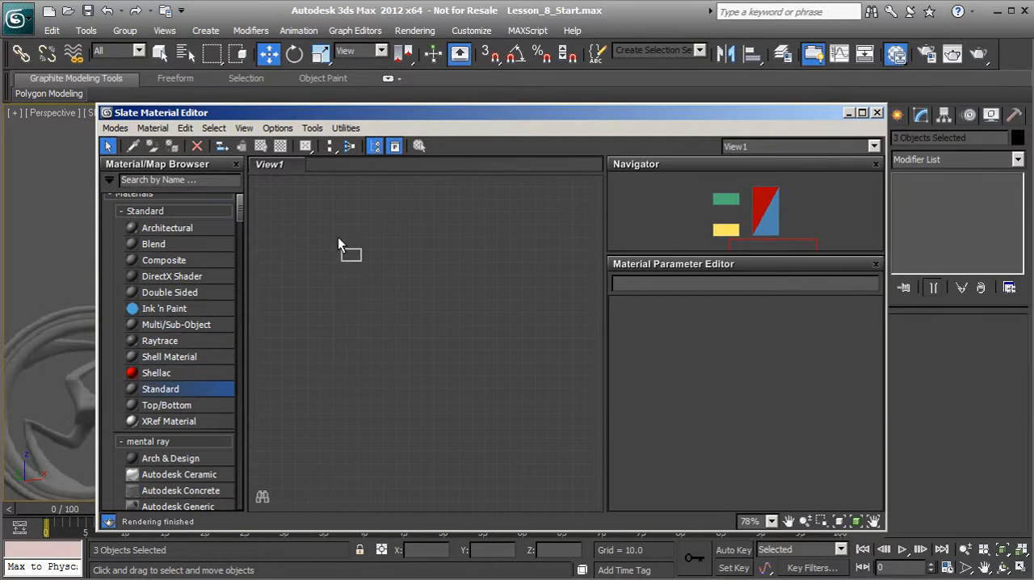
pyautogui.moveTo(337, 240); pyautogui.dragTo(339, 241)
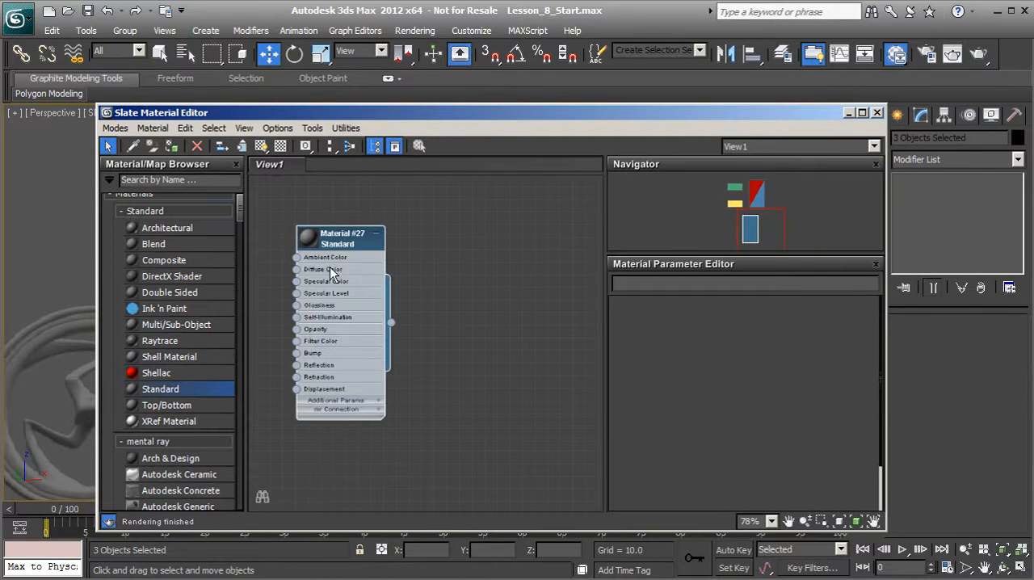
pyautogui.doubleClick(331, 272)
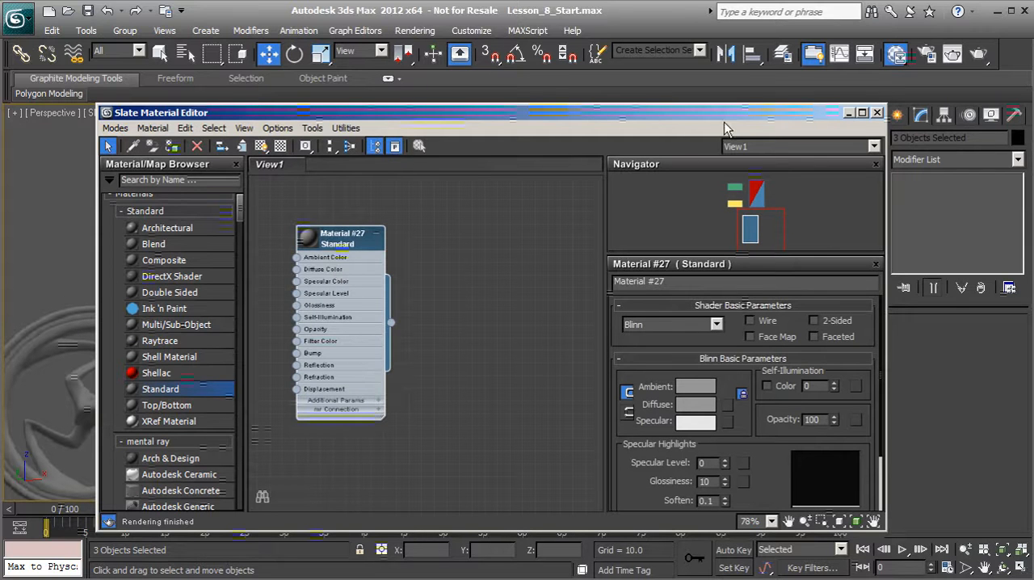
# Assign the new Standard material to the three selected body panels, keeping them in view beside the material editor.
pyautogui.moveTo(242, 112); pyautogui.dragTo(517, 113)
pyautogui.moveTo(559, 120); pyautogui.dragTo(747, 129)
pyautogui.press('z')
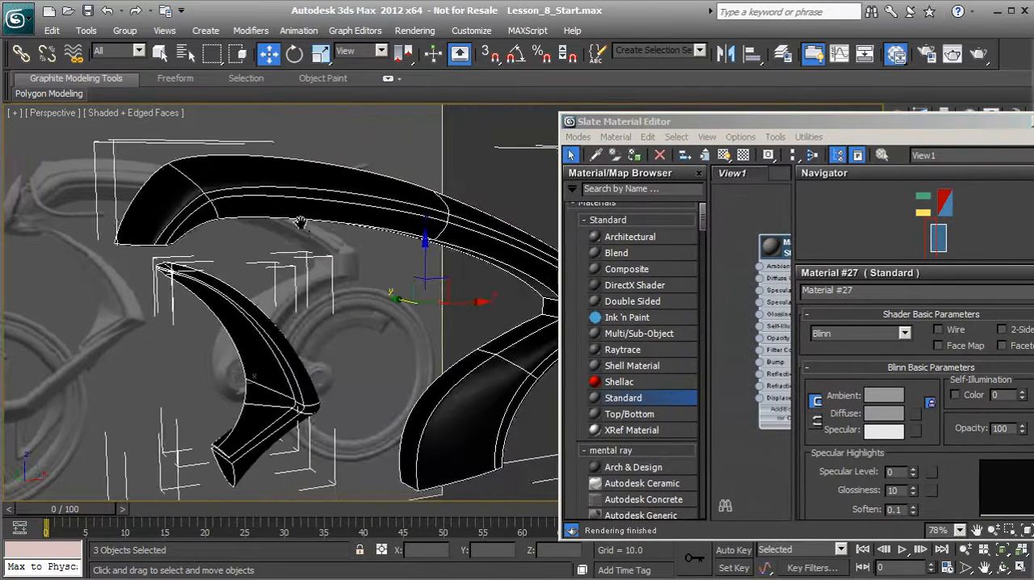
pyautogui.click(635, 159)
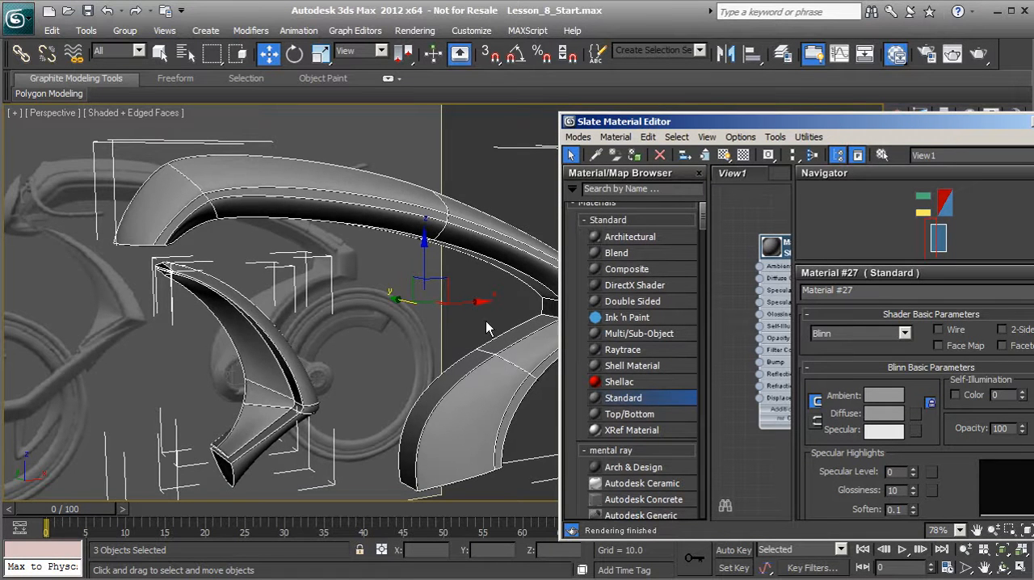
pyautogui.keyDown('alt'); pyautogui.moveTo(484, 322); pyautogui.dragTo(237, 220, button='middle'); pyautogui.keyUp('alt')
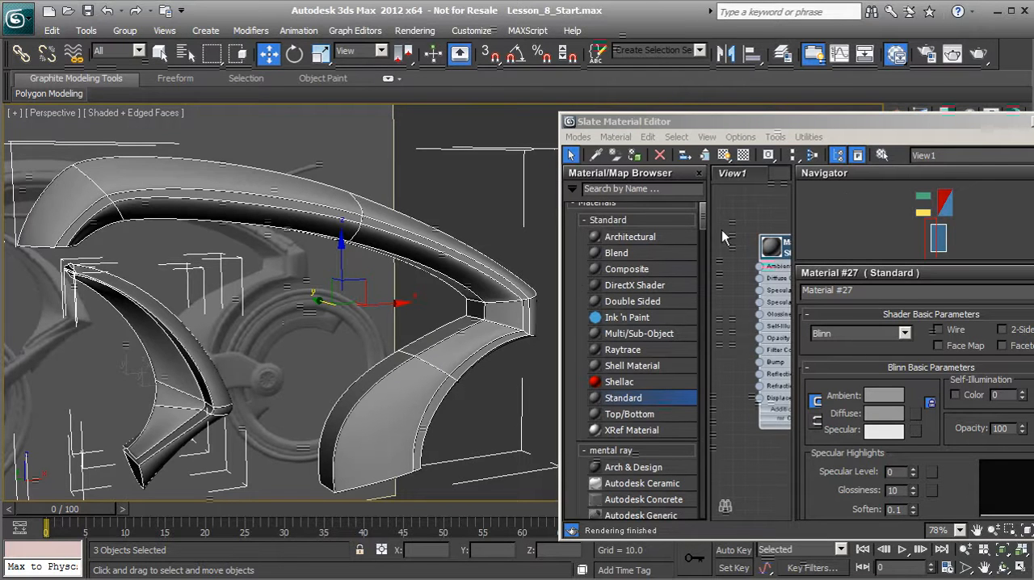
# Close the Slate Material Editor and deselect the body panels.
pyautogui.click(1032, 121)
pyautogui.moveTo(621, 273); pyautogui.dragTo(656, 271, button='middle')
pyautogui.click(631, 240)
pyautogui.moveTo(544, 251); pyautogui.dragTo(633, 259, button='middle')
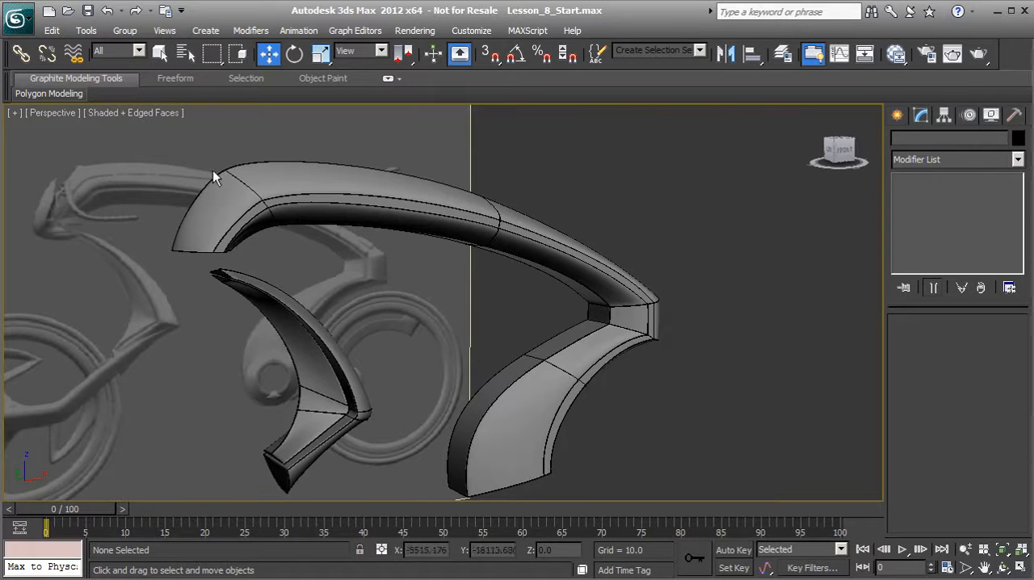
pyautogui.moveTo(559, 417); pyautogui.dragTo(583, 402, button='middle')
pyautogui.keyDown('alt'); pyautogui.moveTo(558, 403); pyautogui.dragTo(440, 332, button='middle'); pyautogui.keyUp('alt')
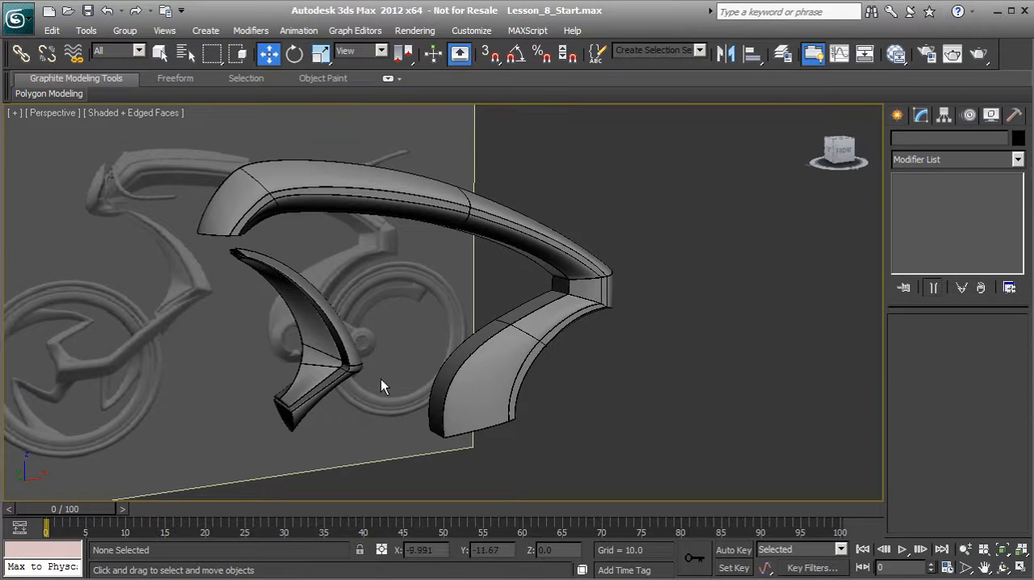
pyautogui.moveTo(390, 343); pyautogui.dragTo(443, 336, button='middle')
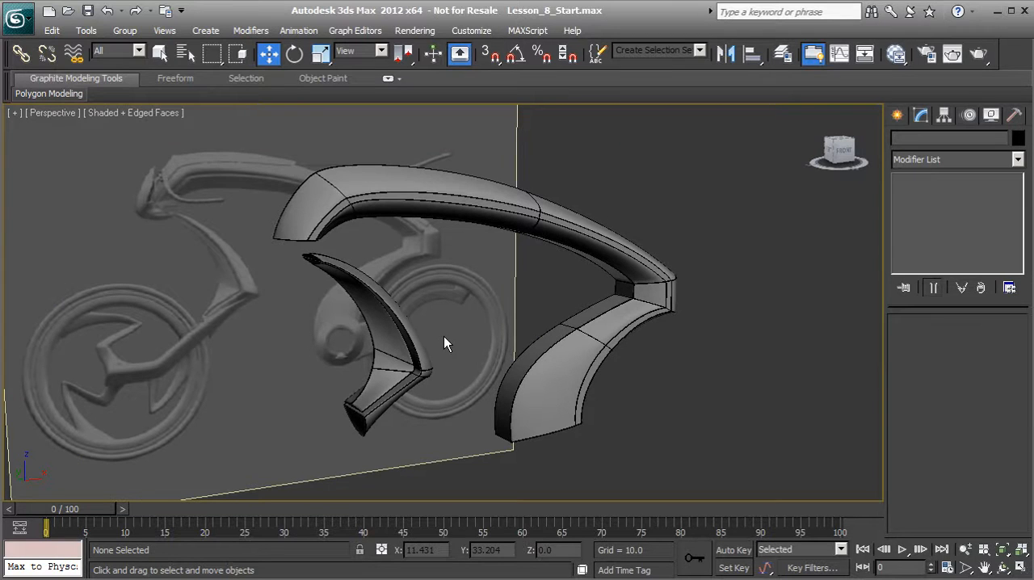
pyautogui.keyDown('alt'); pyautogui.moveTo(528, 291); pyautogui.dragTo(369, 324, button='middle'); pyautogui.keyUp('alt')
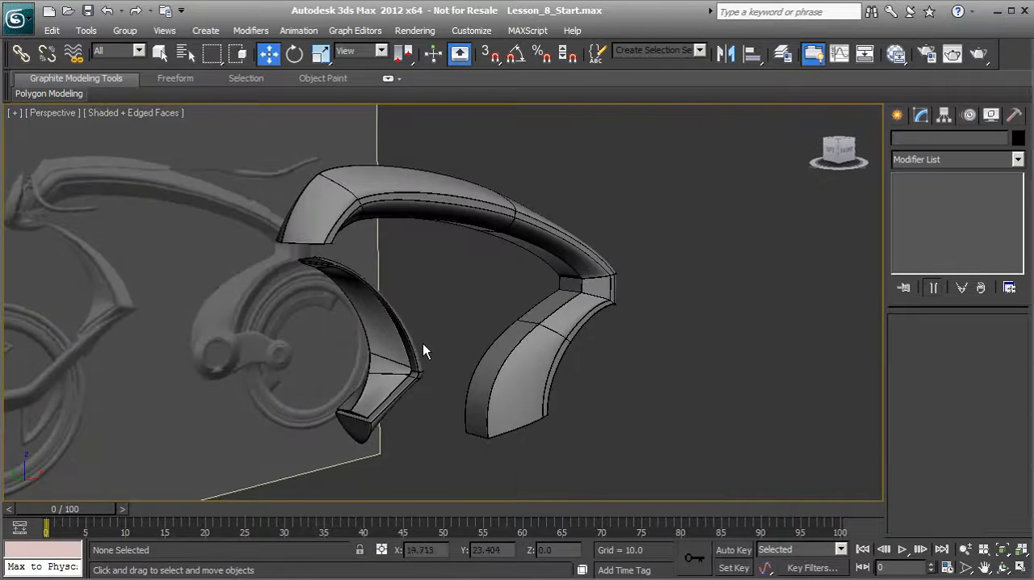